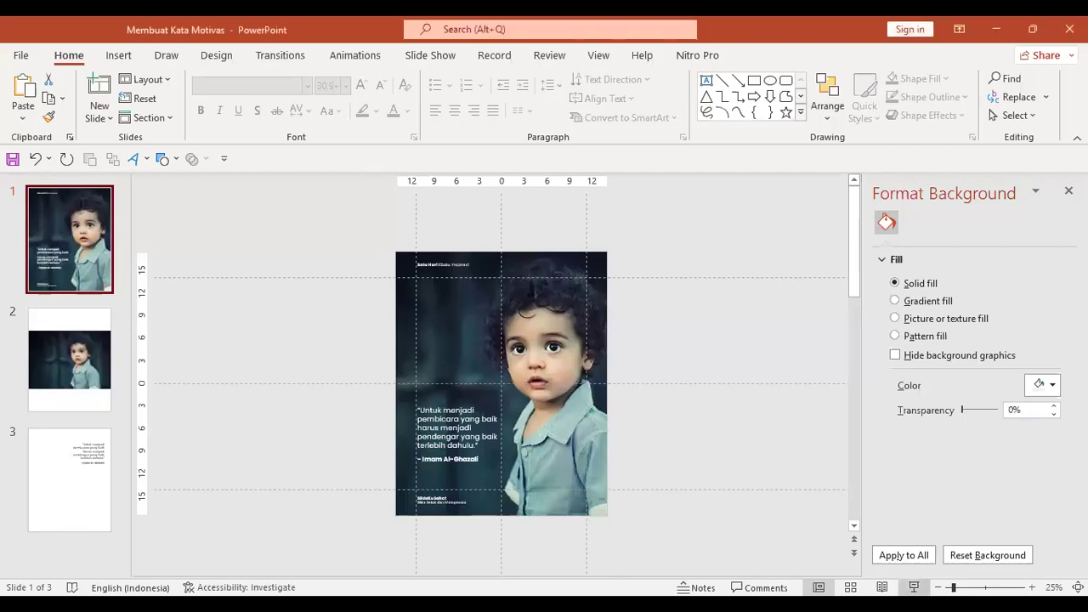
# Preview the slideshow from slide 1 and again from slide 2, then end it.
pyautogui.press('F5')
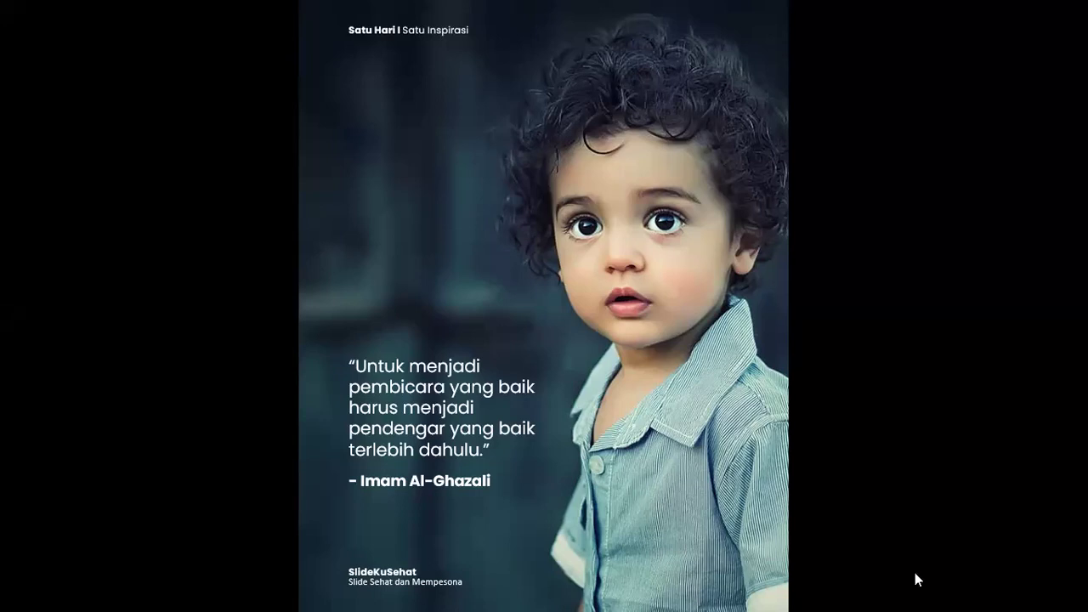
pyautogui.press('Escape')
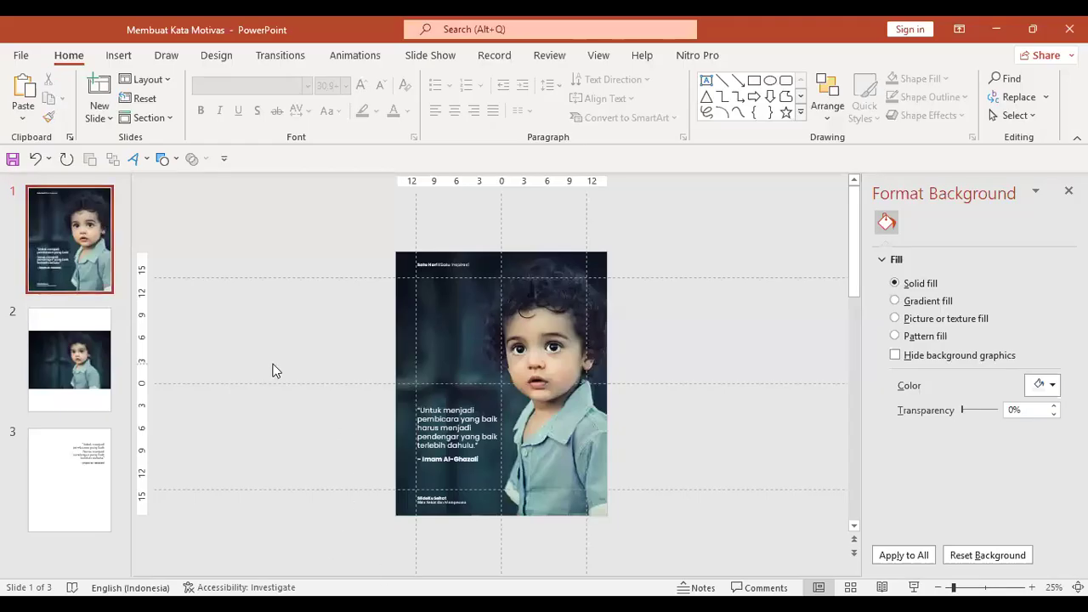
pyautogui.click(474, 312)
pyautogui.click(315, 346)
pyautogui.click(86, 365)
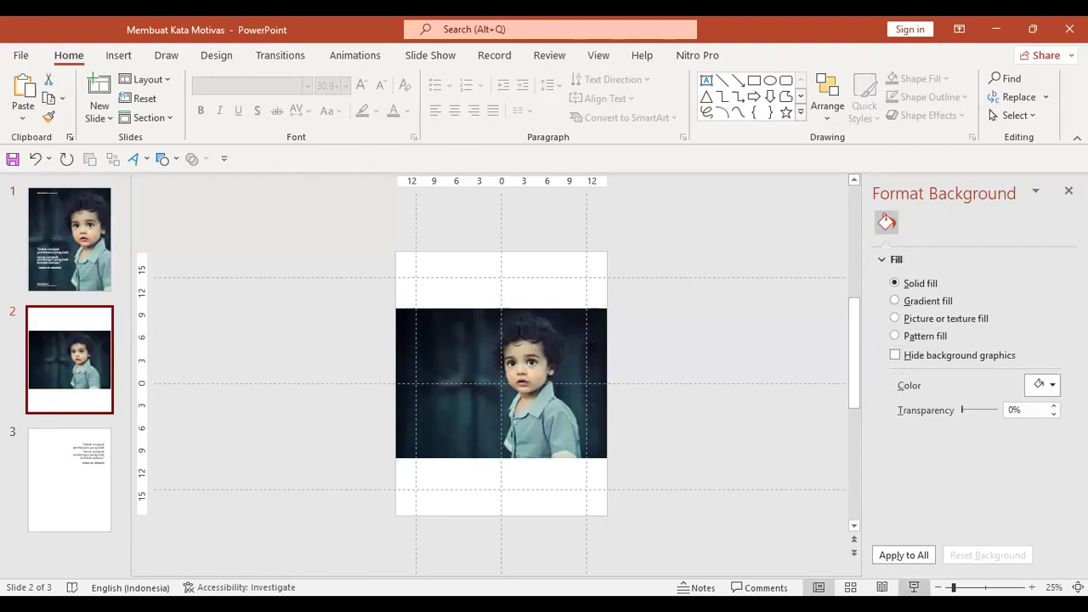
pyautogui.click(913, 587)
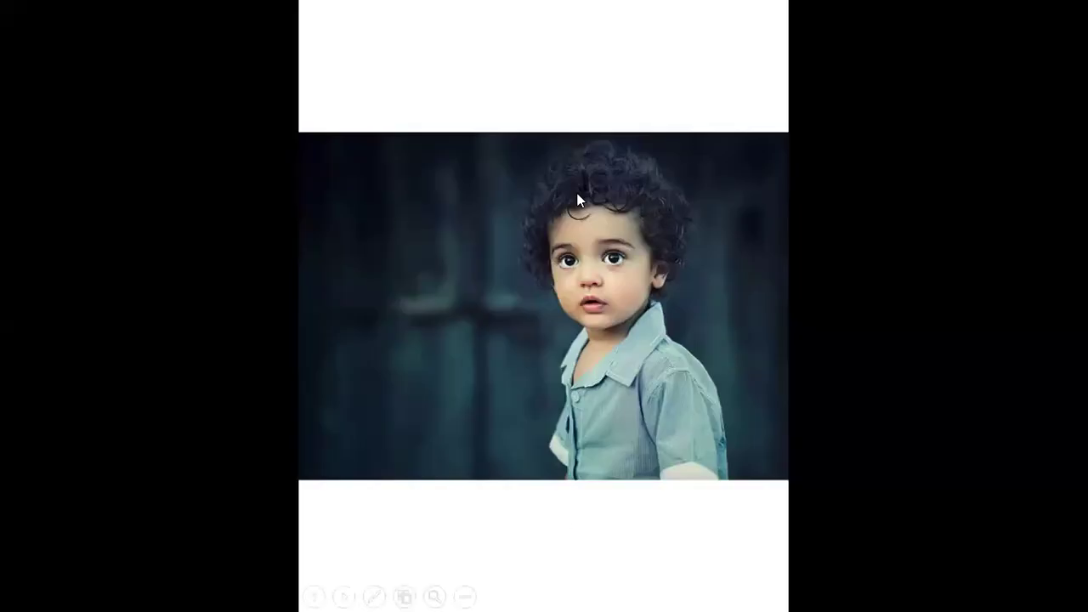
pyautogui.click(482, 190)
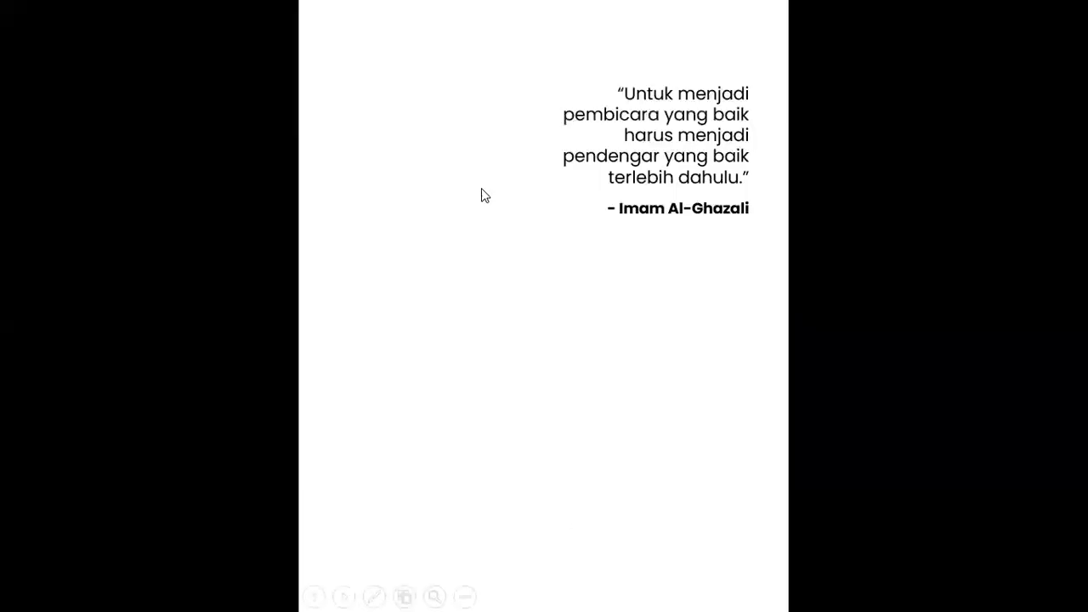
pyautogui.click(482, 188)
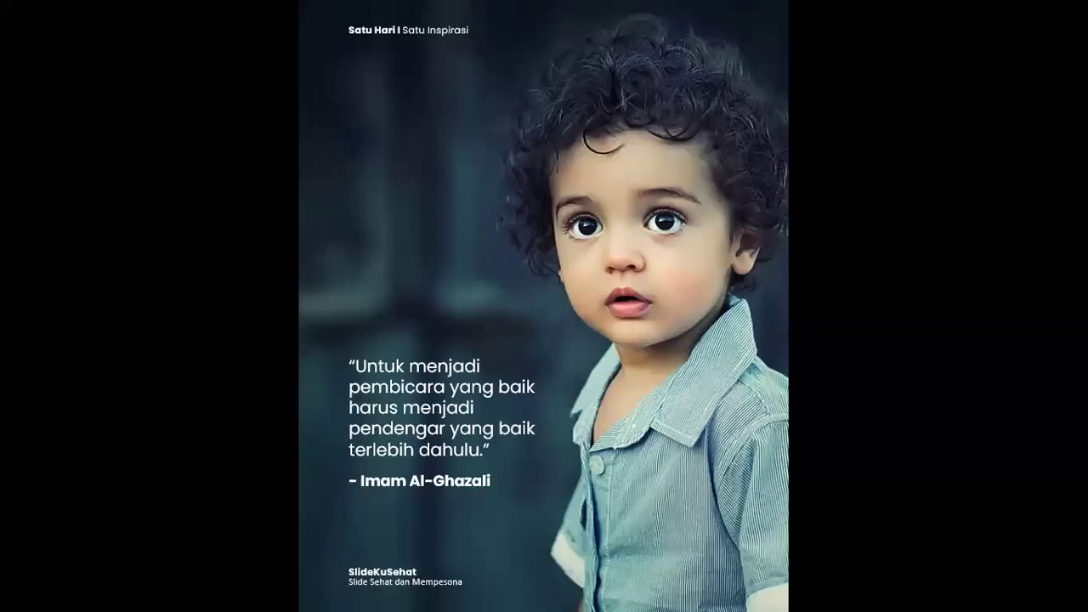
pyautogui.rightClick(534, 459)
pyautogui.press('Return')
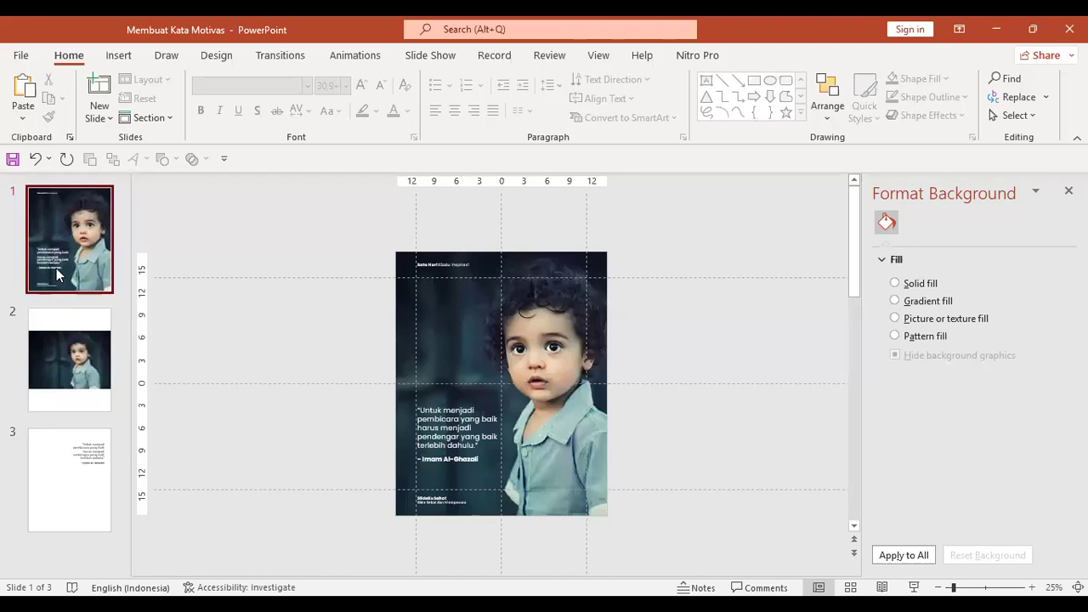
# Add a new slide after slide 1 and delete all its placeholders so it is empty.
pyautogui.press('Return')
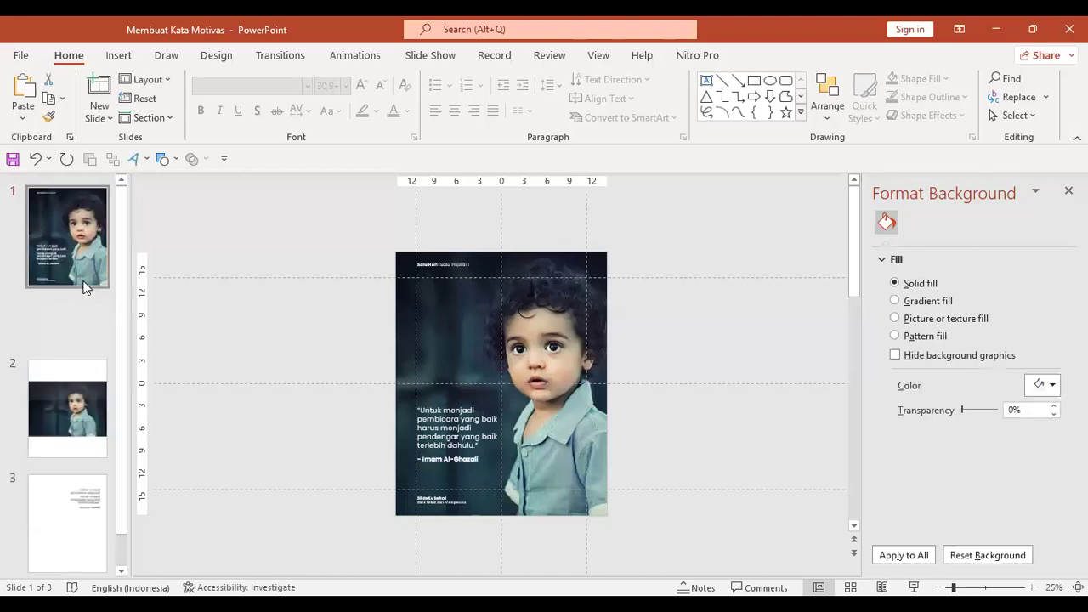
pyautogui.hotkey('ctrl', 'a')
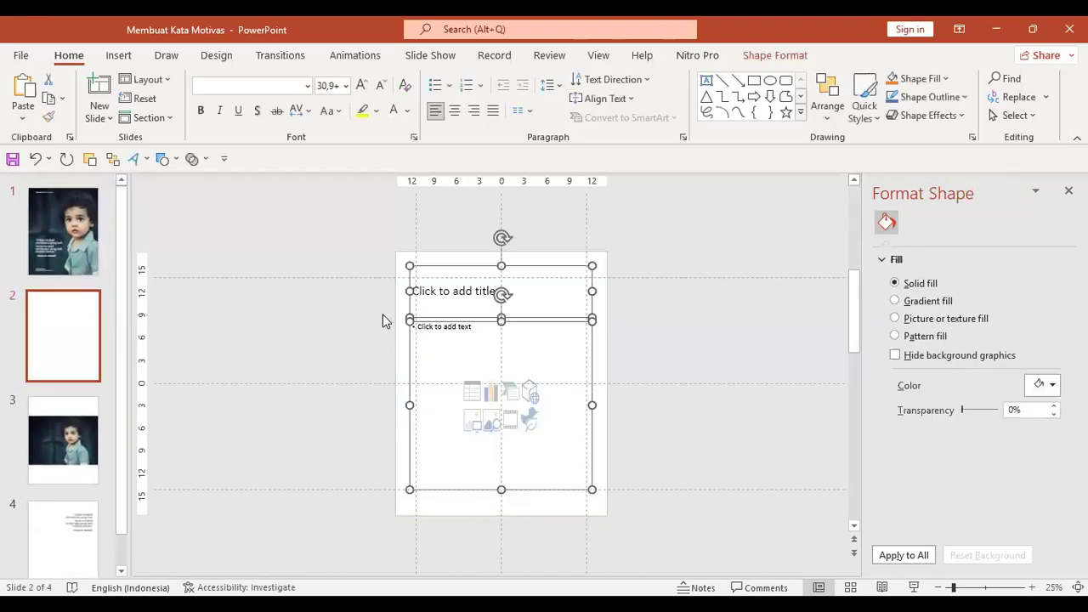
pyautogui.press('Delete')
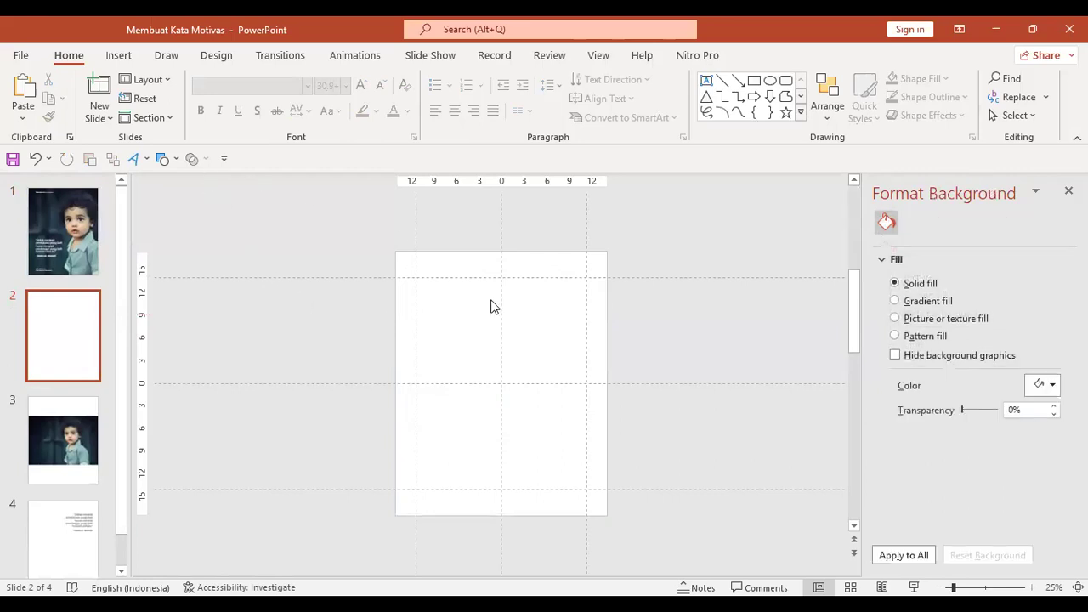
# Insert a picture from this device, browsing to D:\Bahan Untuk Praktik\Foto and picking photo 29.
pyautogui.click(128, 56)
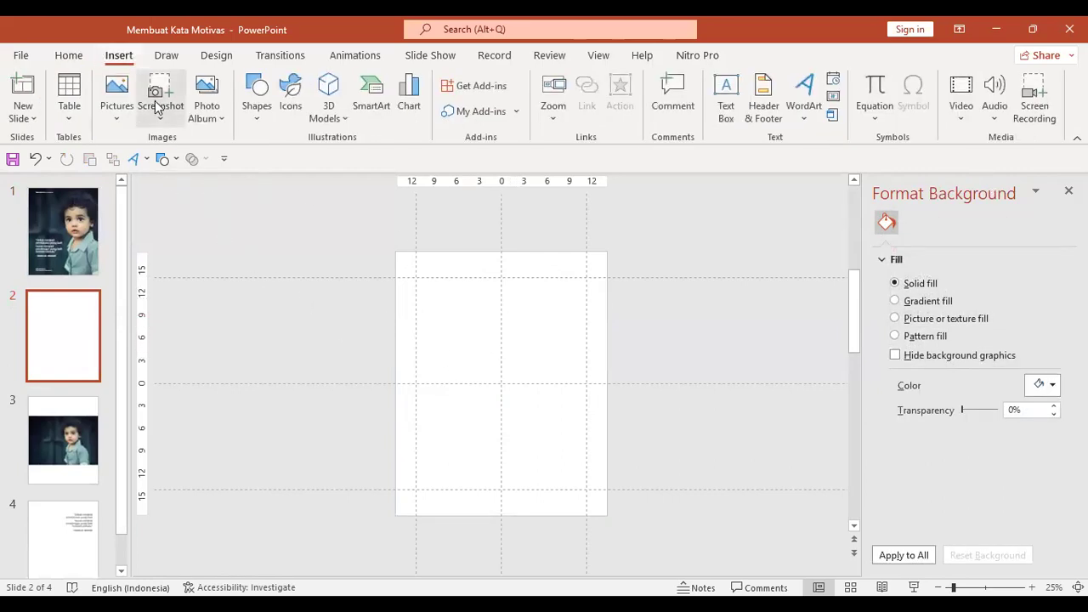
pyautogui.click(118, 124)
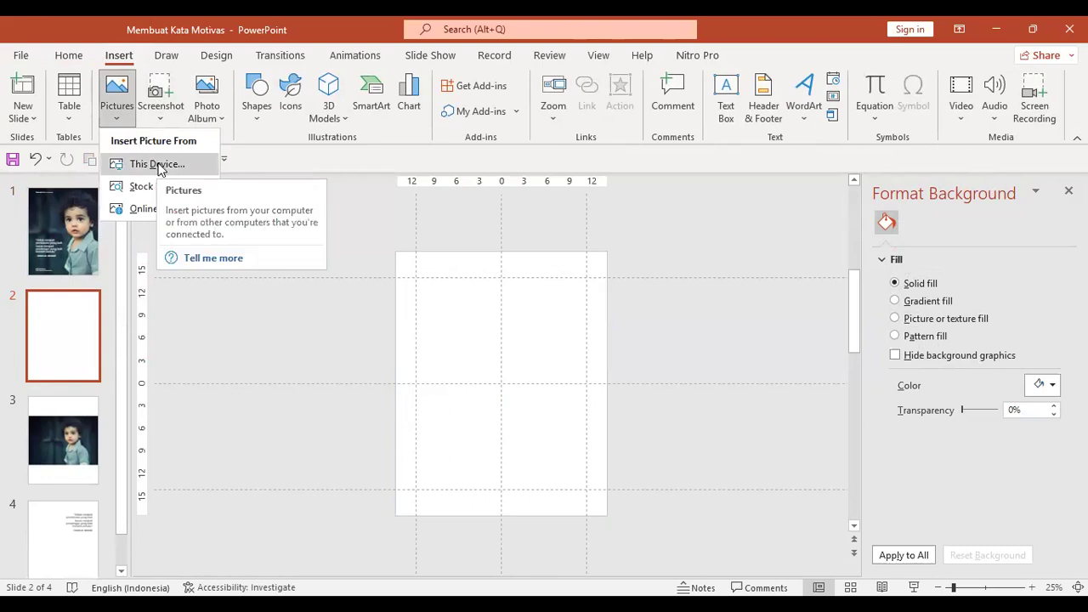
pyautogui.click(158, 164)
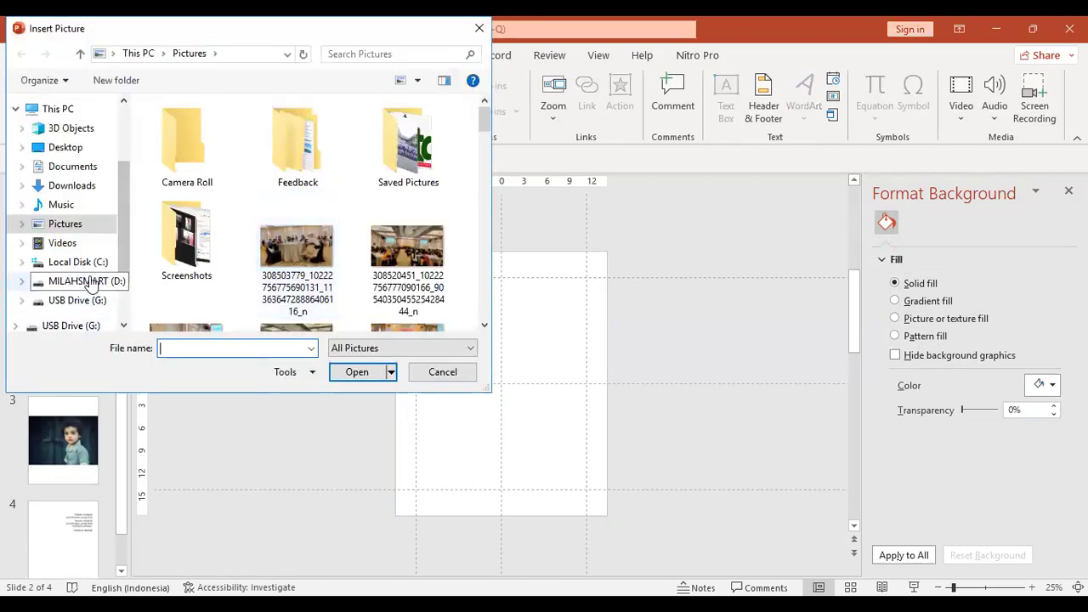
pyautogui.click(82, 281)
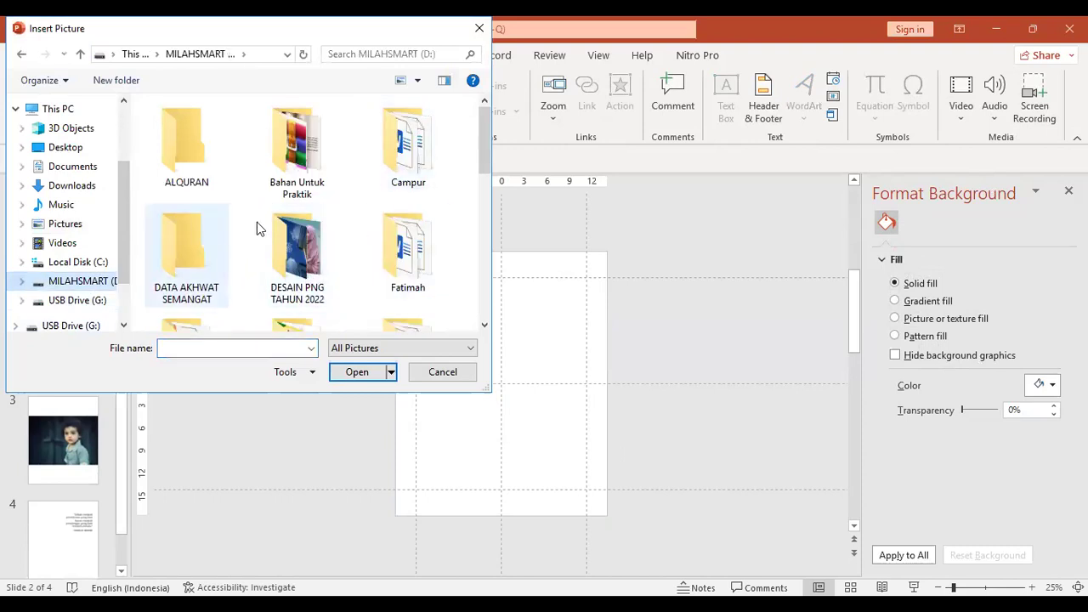
pyautogui.doubleClick(300, 170)
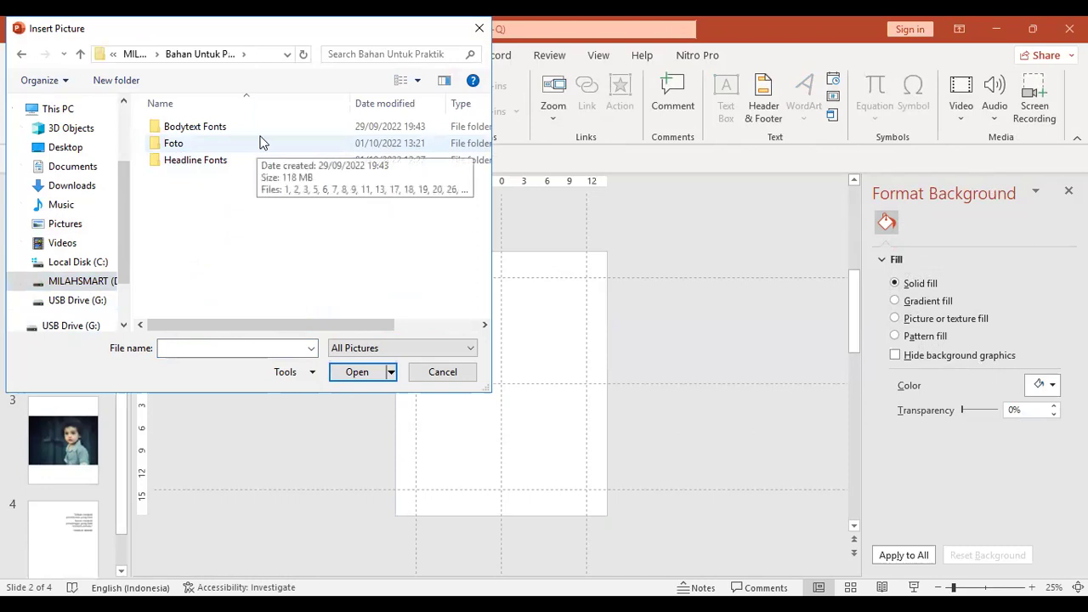
pyautogui.doubleClick(266, 142)
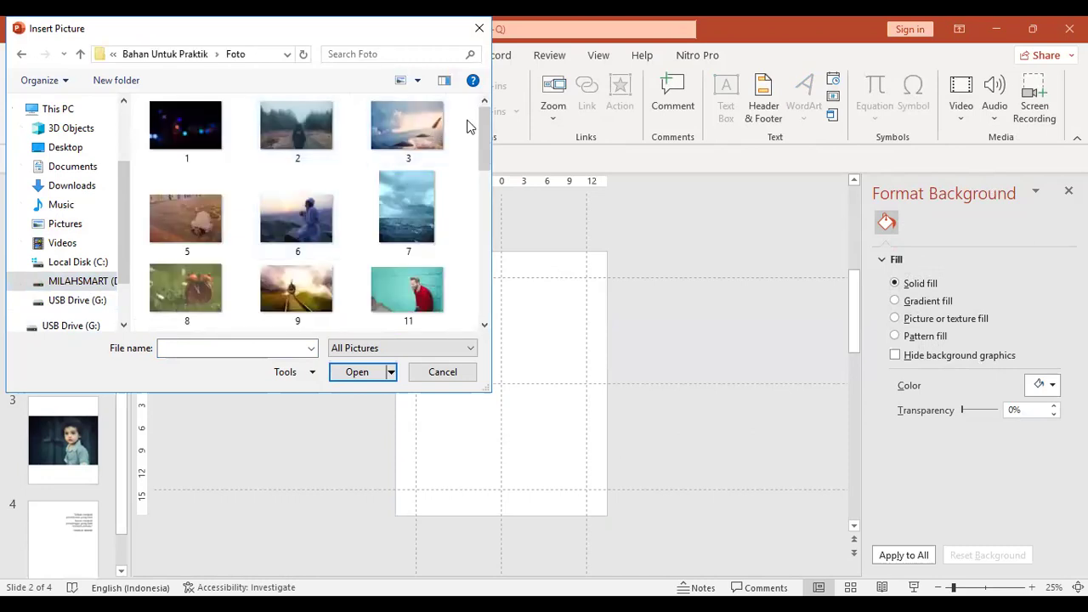
pyautogui.moveTo(485, 143); pyautogui.dragTo(483, 228)
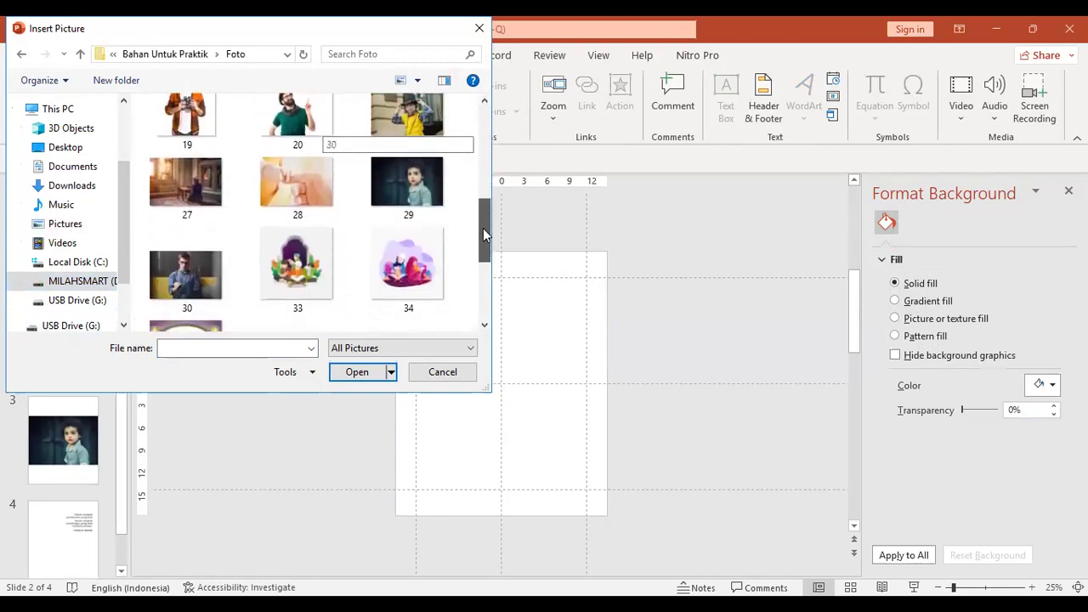
pyautogui.click(429, 202)
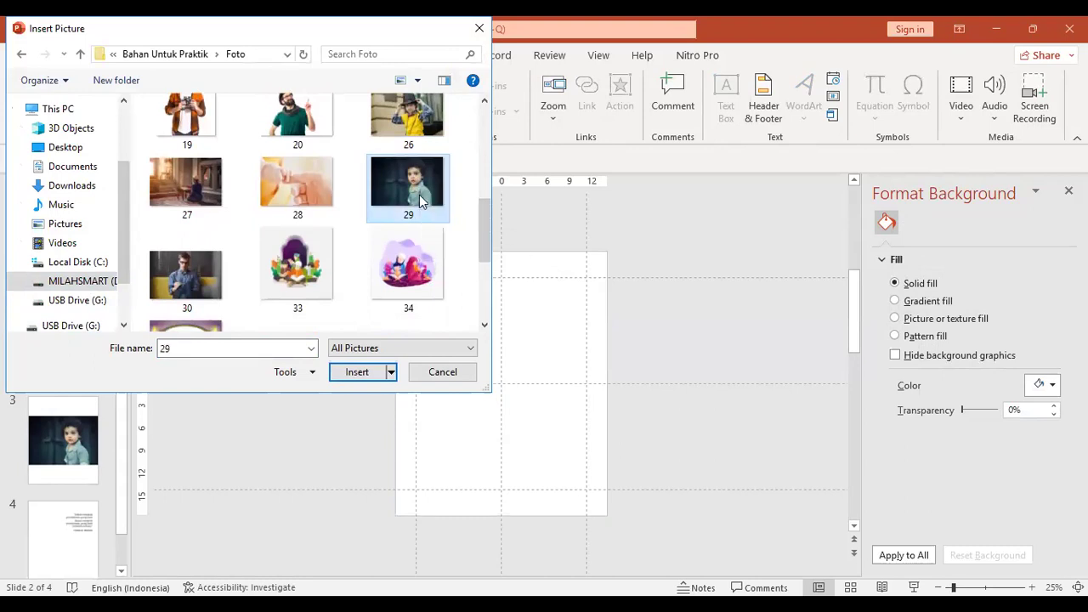
# Place photo 29 of the curly-haired child onto slide 2 and select it.
pyautogui.click(361, 378)
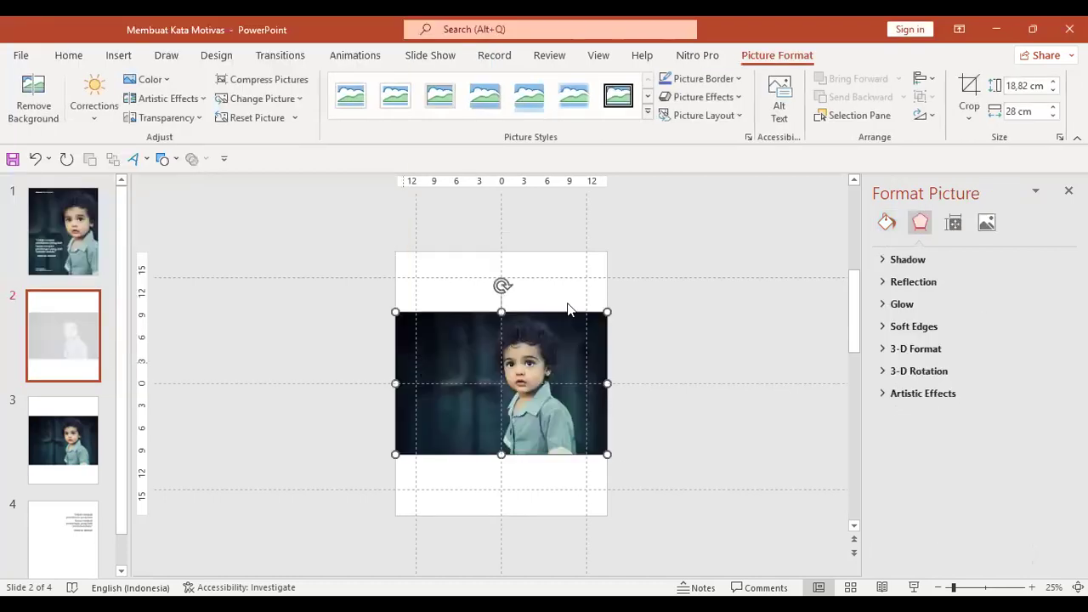
pyautogui.click(568, 309)
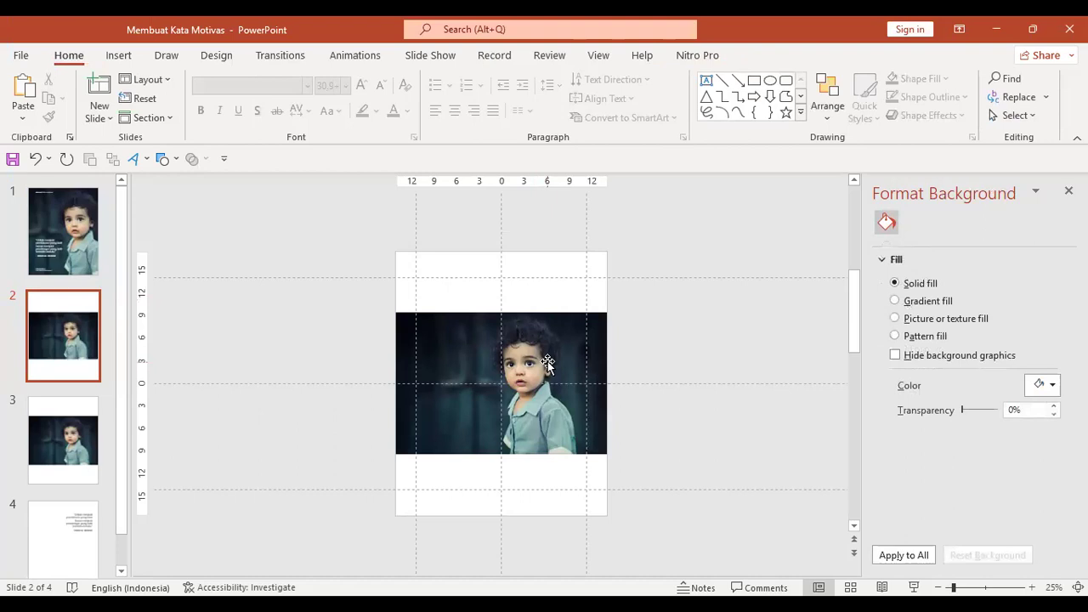
pyautogui.click(547, 364)
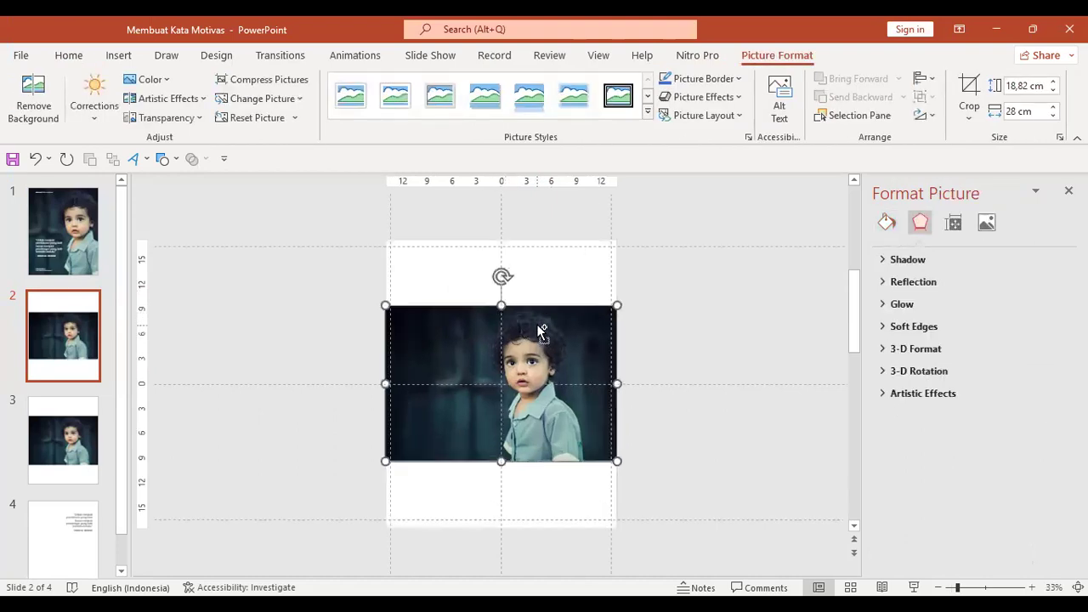
pyautogui.keyDown('ctrl'); pyautogui.scroll(2, 462, 267); pyautogui.keyUp('ctrl')
pyautogui.click(462, 267)
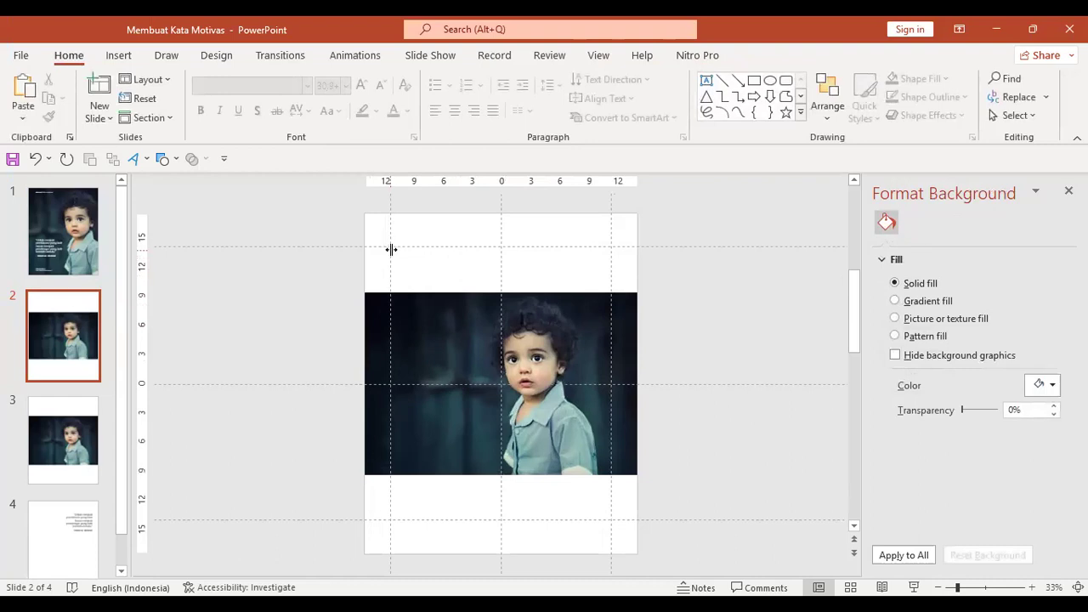
pyautogui.moveTo(400, 260); pyautogui.dragTo(615, 515)
pyautogui.click(524, 304)
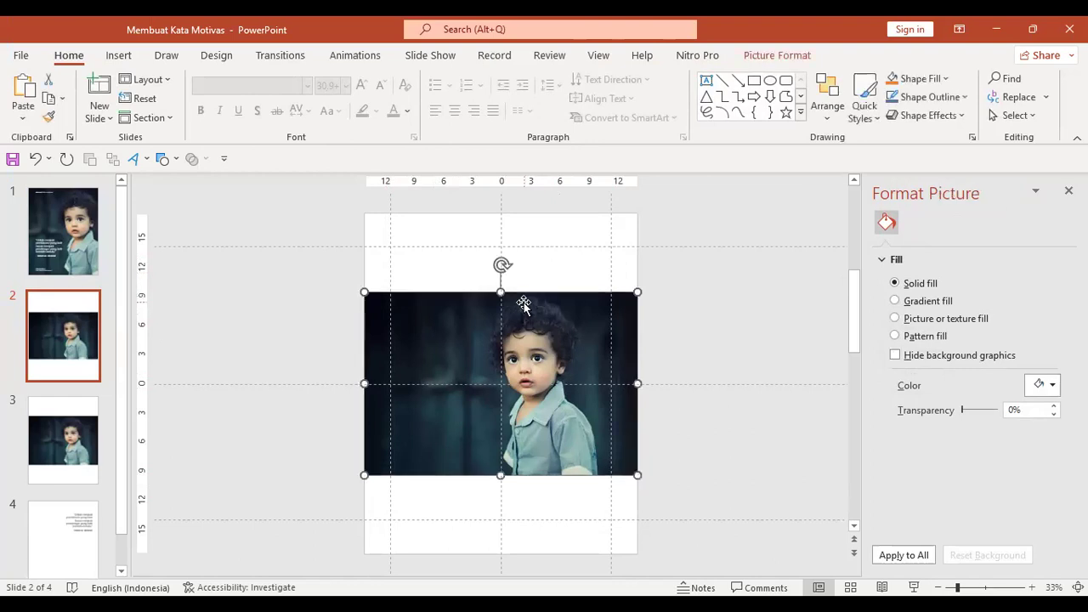
pyautogui.click(520, 338)
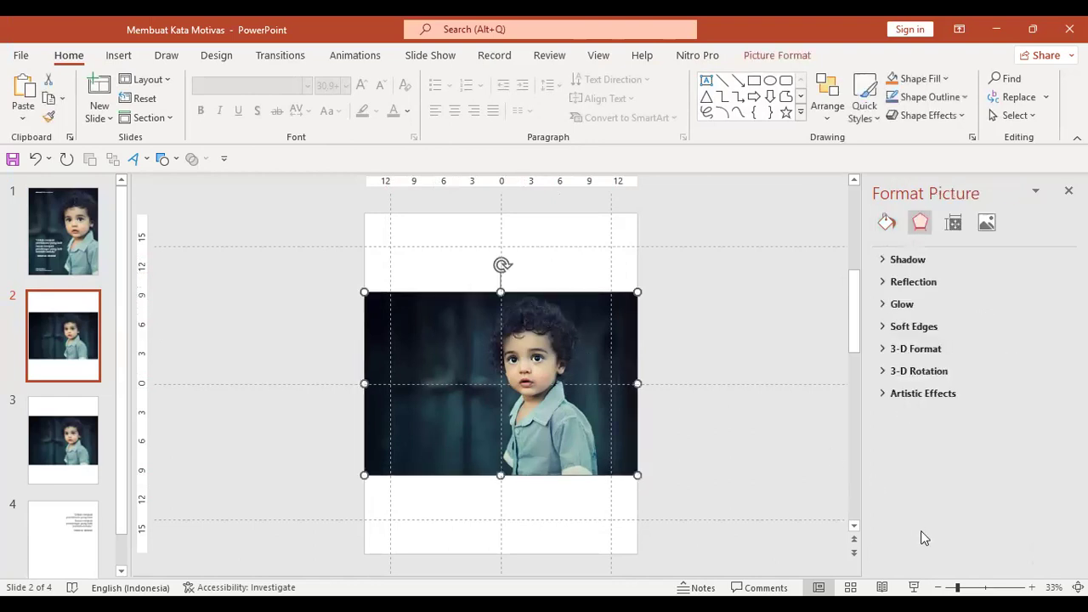
# Preview the current slide full-screen with Shift+F5, then end the show.
pyautogui.hotkey('shift', 'F5')
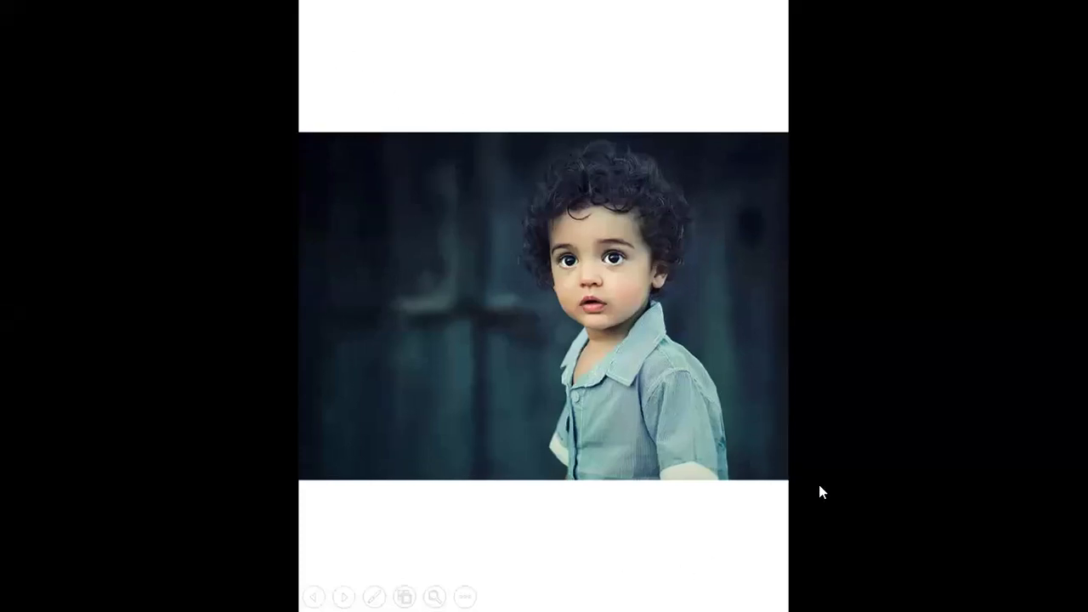
pyautogui.rightClick(502, 289)
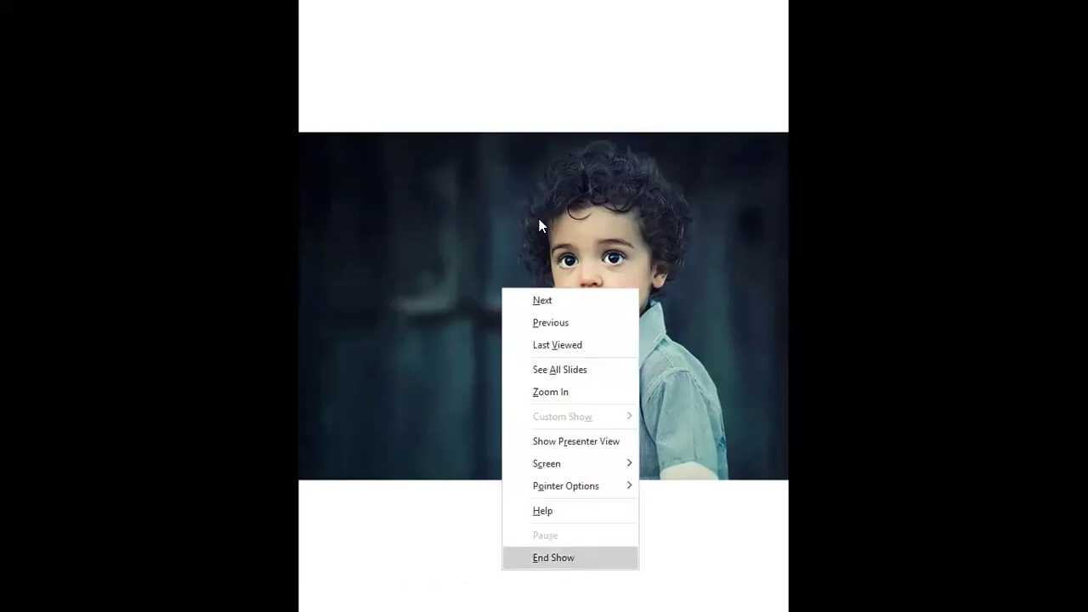
pyautogui.press('Return')
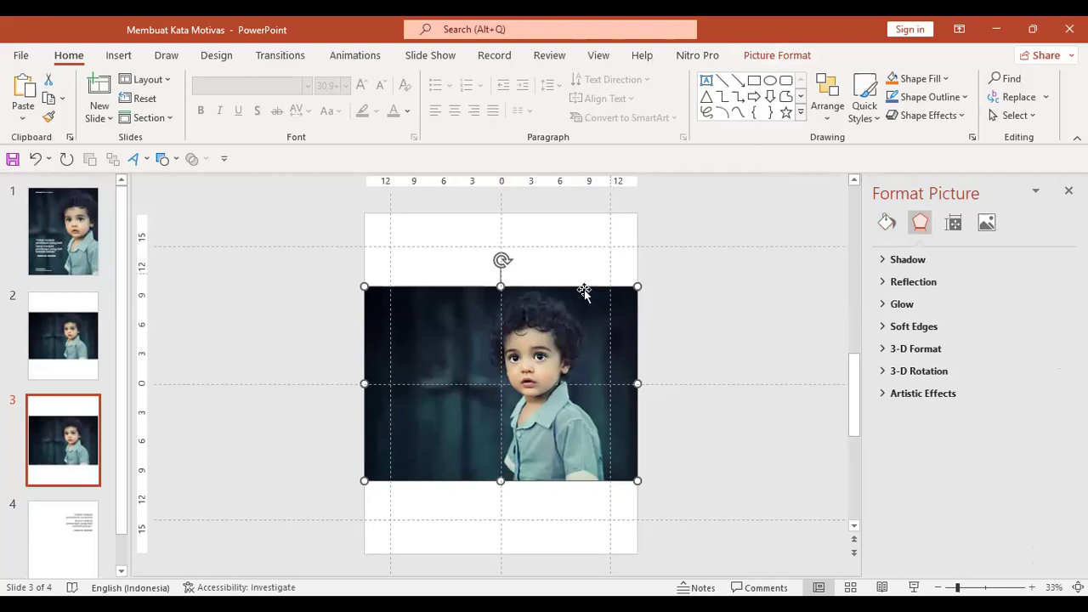
# Crop the child photo to a 4:5 portrait aspect ratio.
pyautogui.click(662, 295)
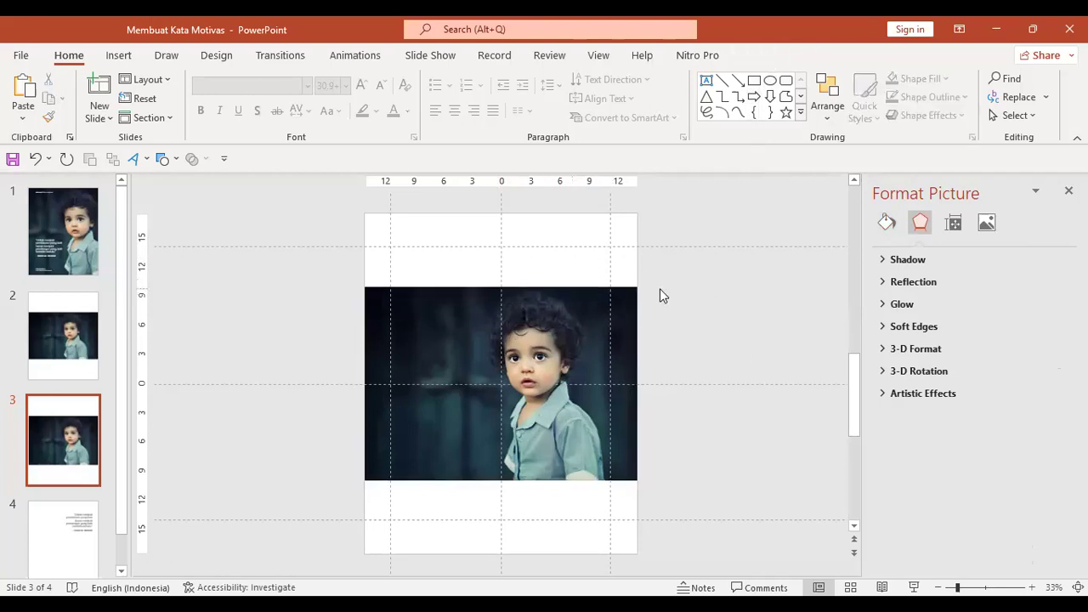
pyautogui.click(562, 327)
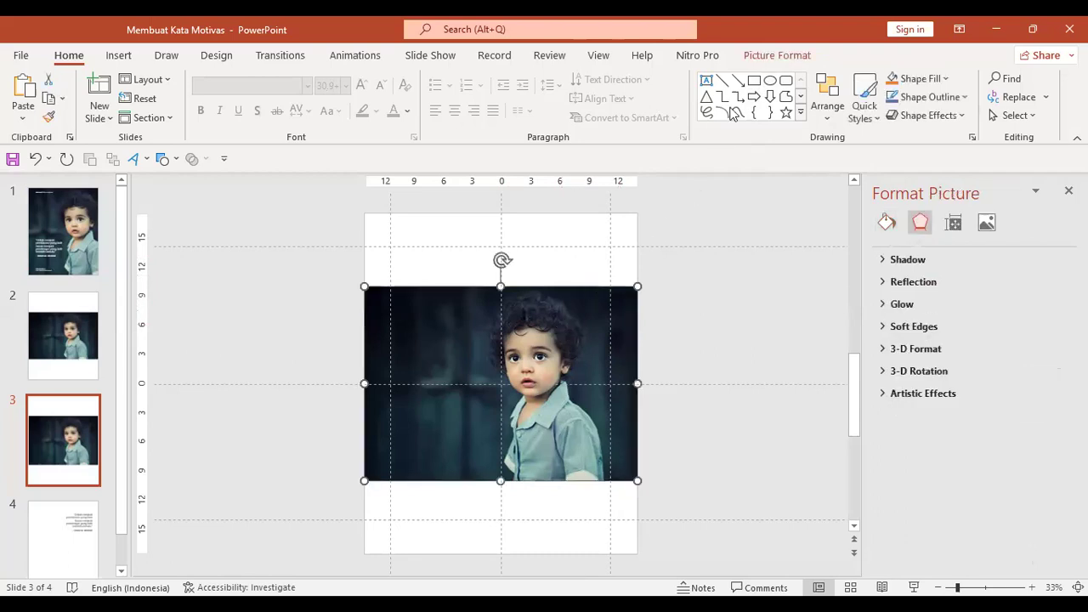
pyautogui.click(769, 59)
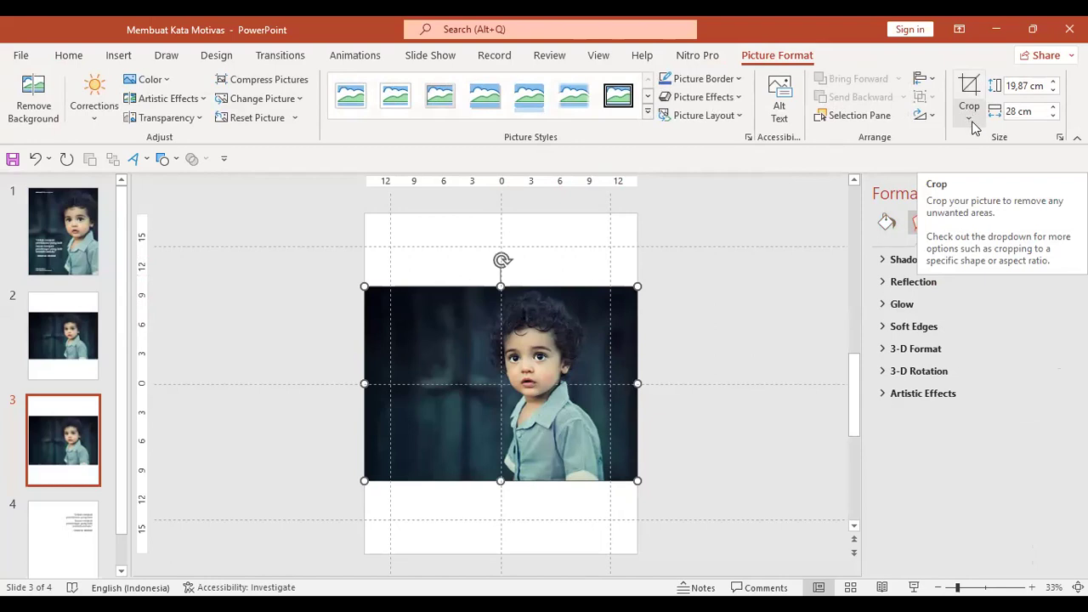
pyautogui.click(973, 126)
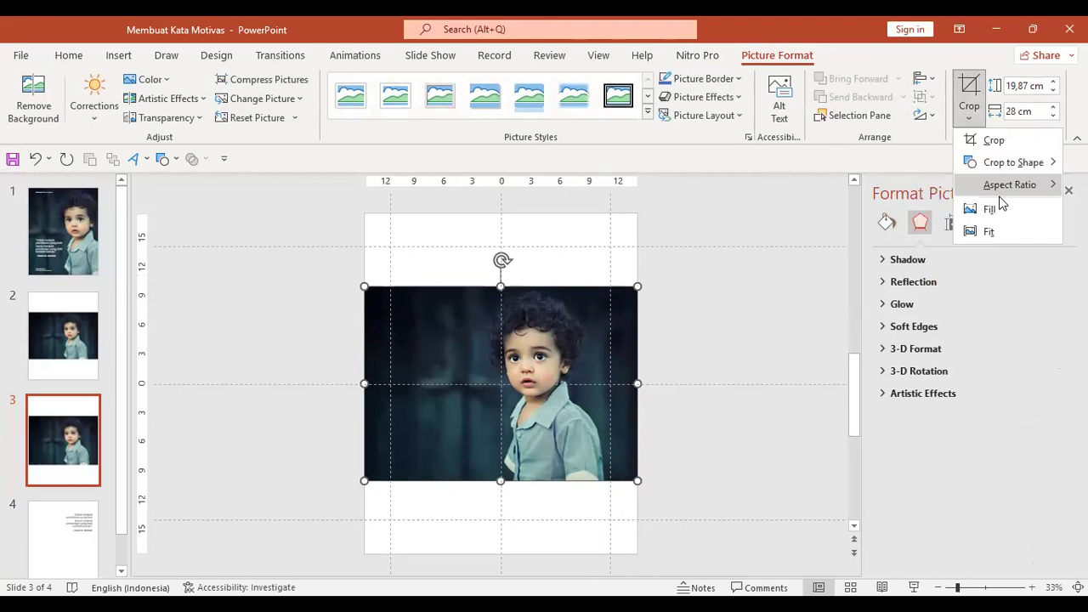
pyautogui.moveTo(1045, 189)
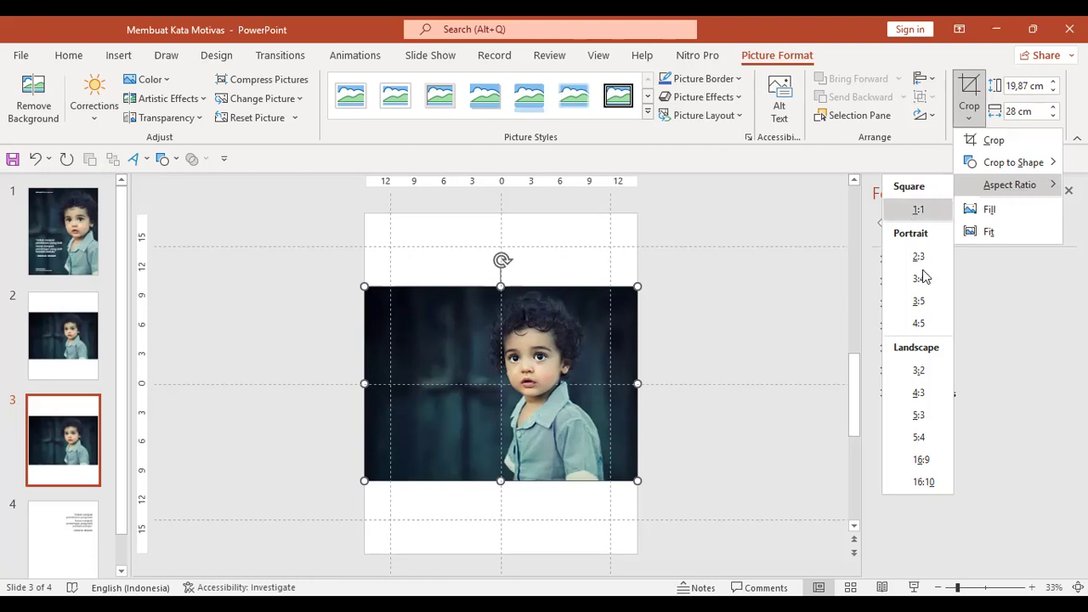
pyautogui.click(919, 325)
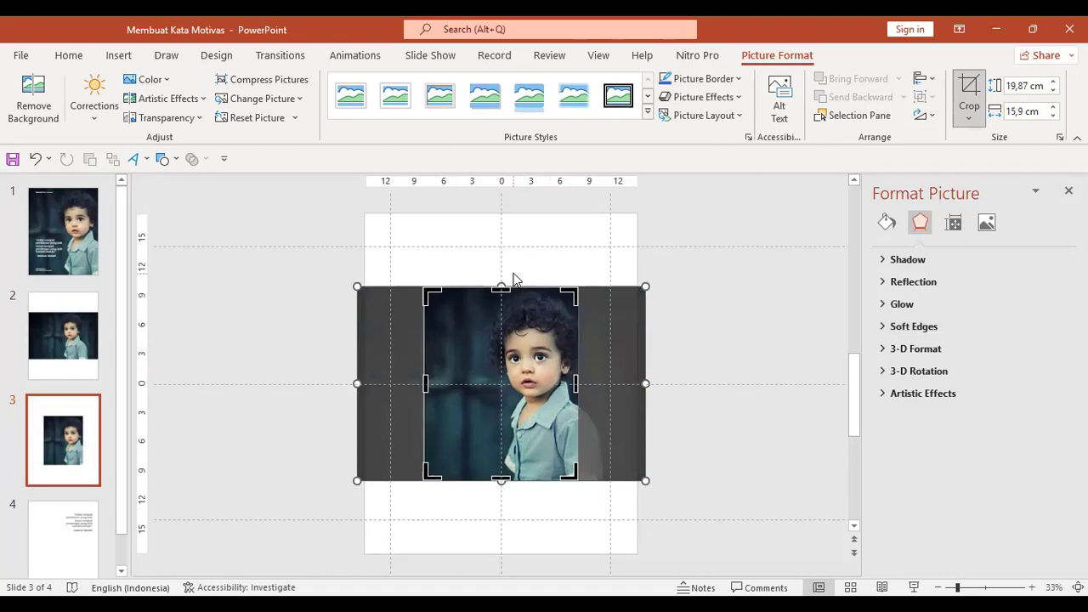
# Undo the 4:5 crop, move the photo to the top and enlarge it to 35 × 49,32 cm.
pyautogui.click(583, 262)
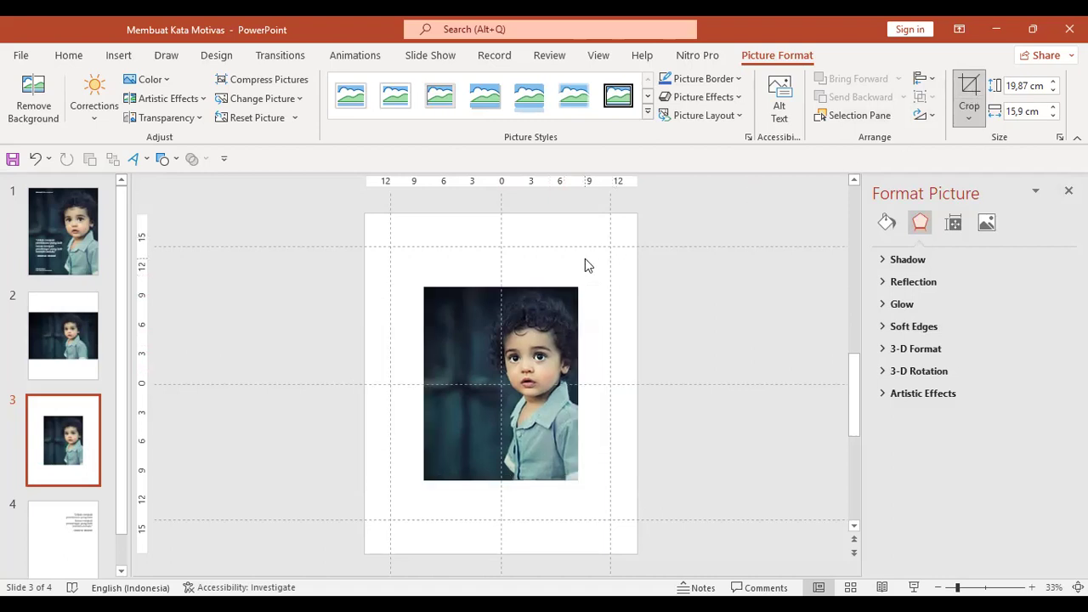
pyautogui.click(528, 372)
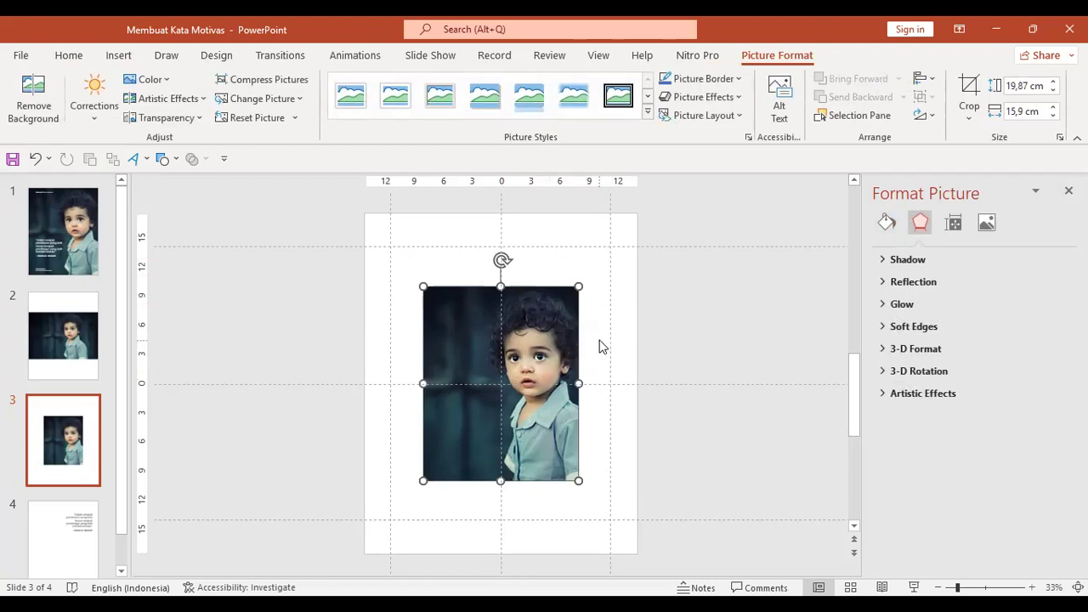
pyautogui.hotkey('ctrl', 'z')
pyautogui.click(726, 362)
pyautogui.click(590, 361)
pyautogui.moveTo(529, 345)
pyautogui.mouseDown()
pyautogui.moveTo(536, 272)
pyautogui.moveTo(527, 288)
pyautogui.mouseUp()
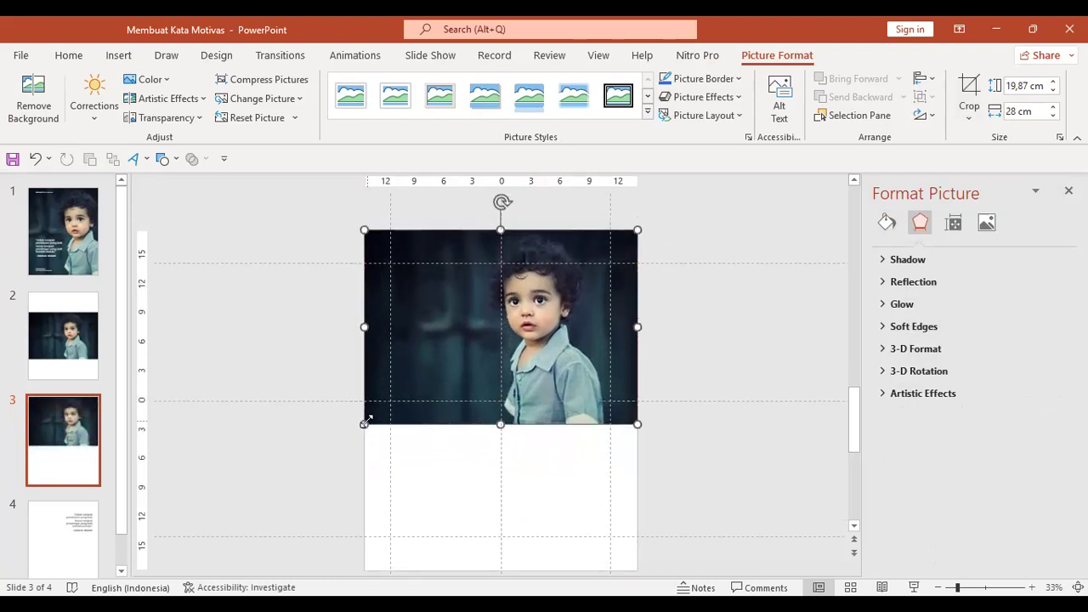
pyautogui.moveTo(366, 421); pyautogui.dragTo(286, 561)
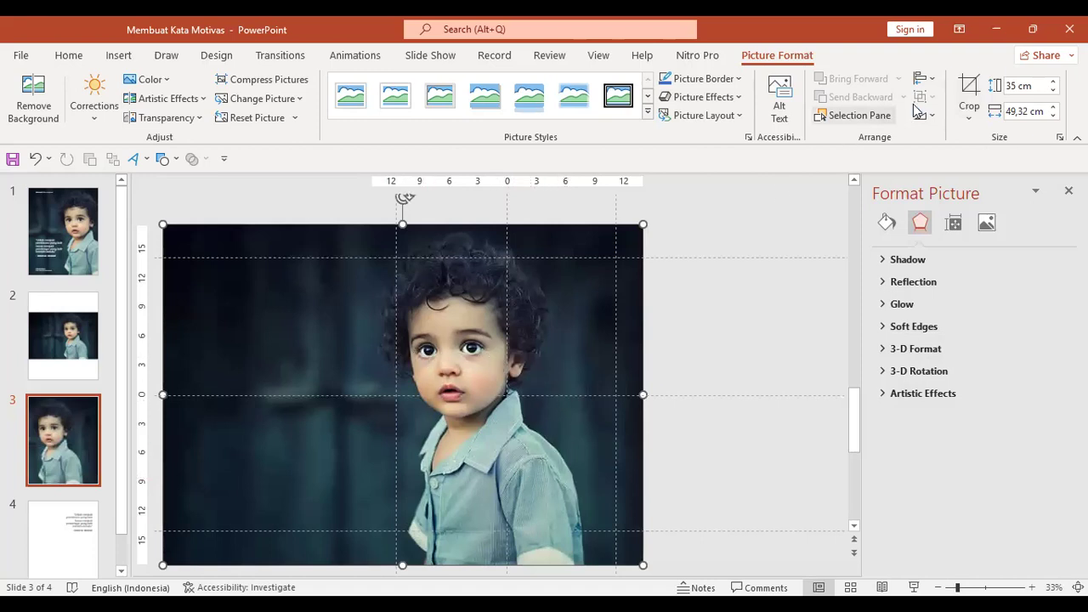
pyautogui.click(969, 94)
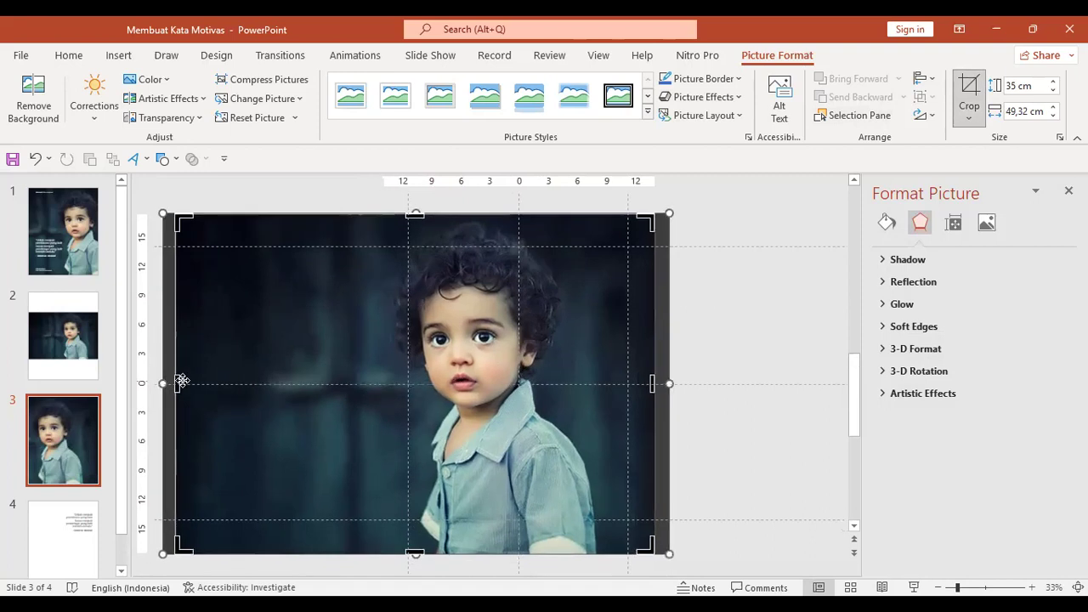
# Crop the photo's left and right sides to the slide edges, making it 35 by 28 cm.
pyautogui.moveTo(175, 381)
pyautogui.mouseDown()
pyautogui.moveTo(450, 384)
pyautogui.moveTo(362, 372)
pyautogui.mouseUp()
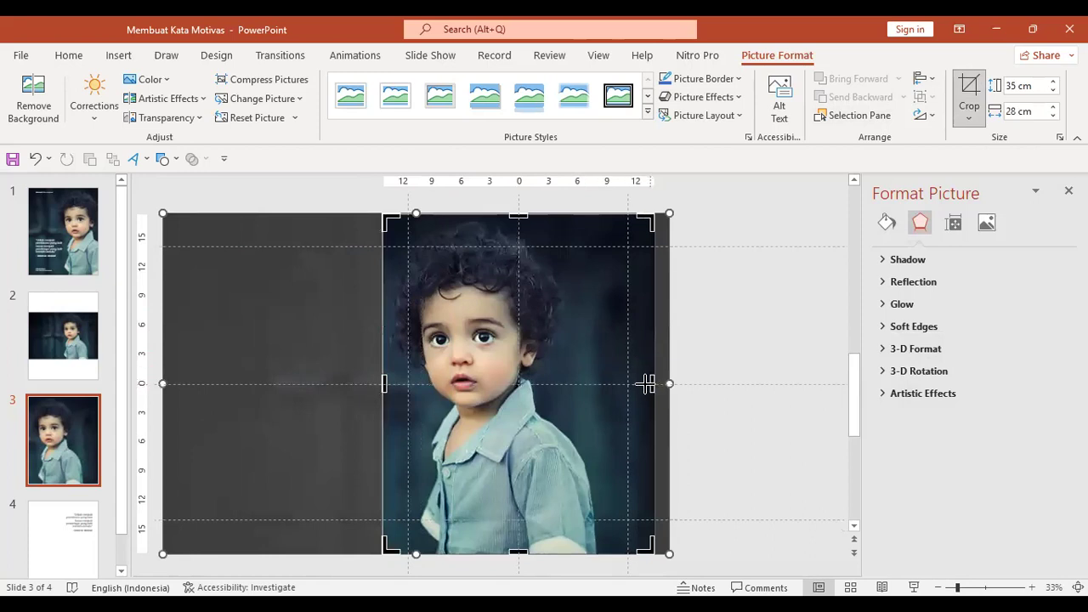
pyautogui.moveTo(655, 385)
pyautogui.mouseDown()
pyautogui.moveTo(612, 397)
pyautogui.moveTo(655, 394)
pyautogui.mouseUp()
pyautogui.click(693, 327)
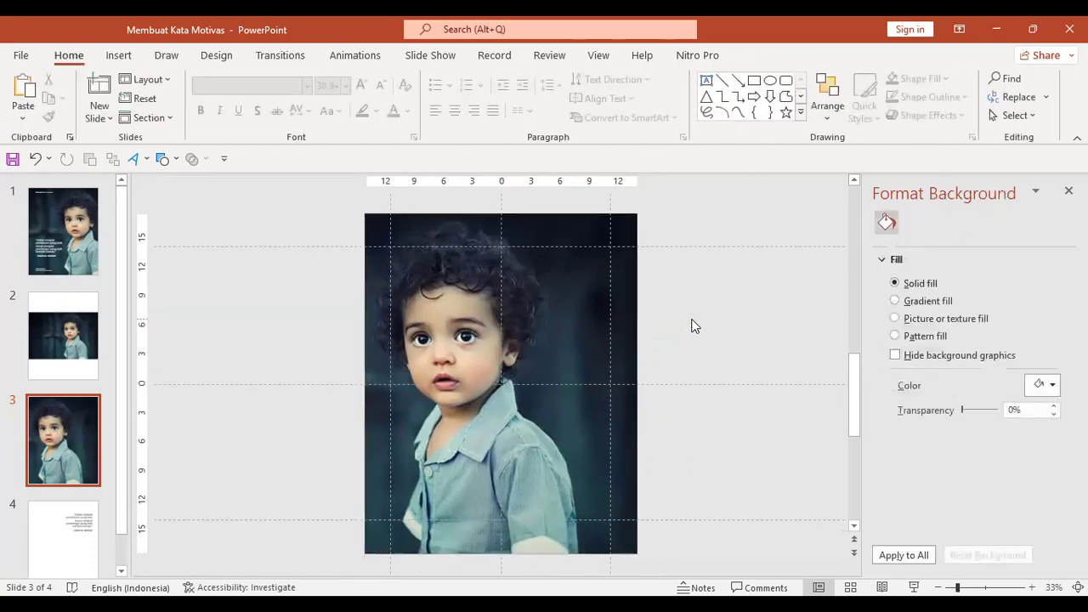
pyautogui.click(551, 370)
pyautogui.click(551, 371)
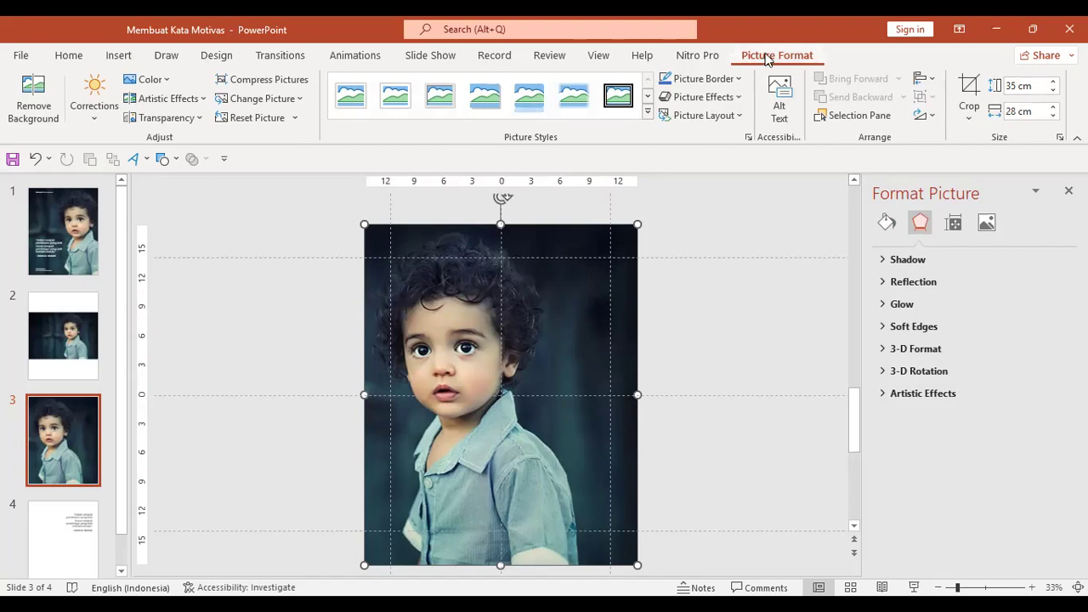
# Shift the photo inside its crop frame so the child sits toward the right.
pyautogui.click(968, 87)
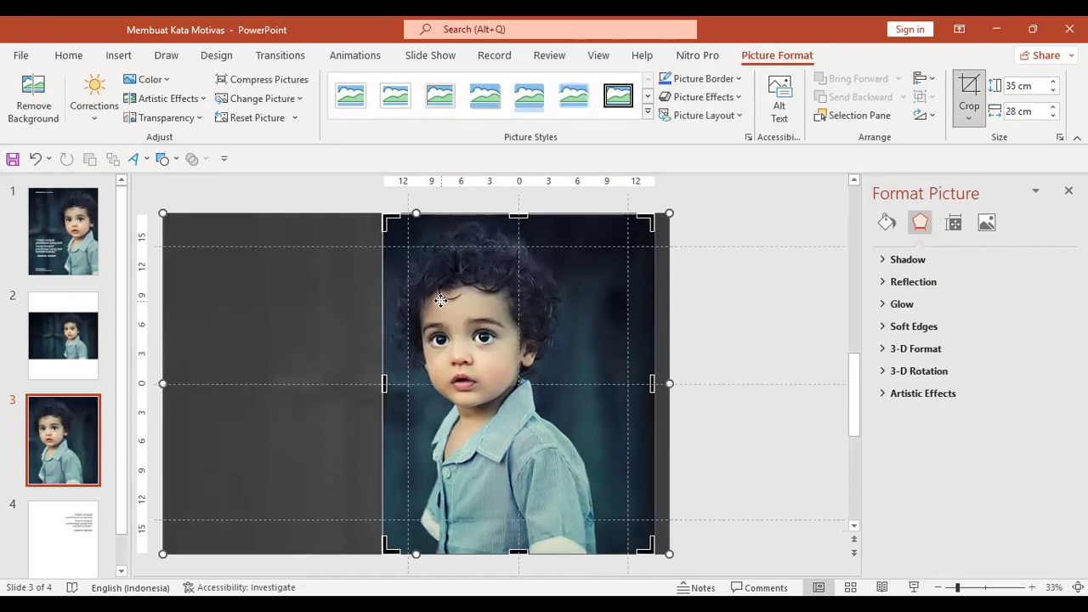
pyautogui.moveTo(441, 300); pyautogui.dragTo(530, 308)
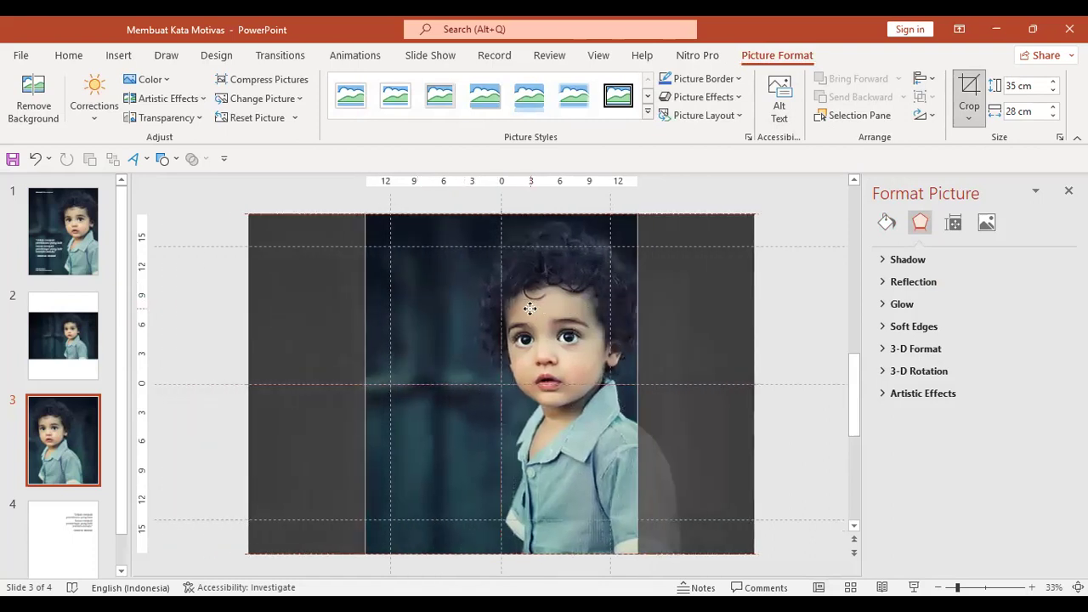
pyautogui.moveTo(522, 308); pyautogui.dragTo(511, 304)
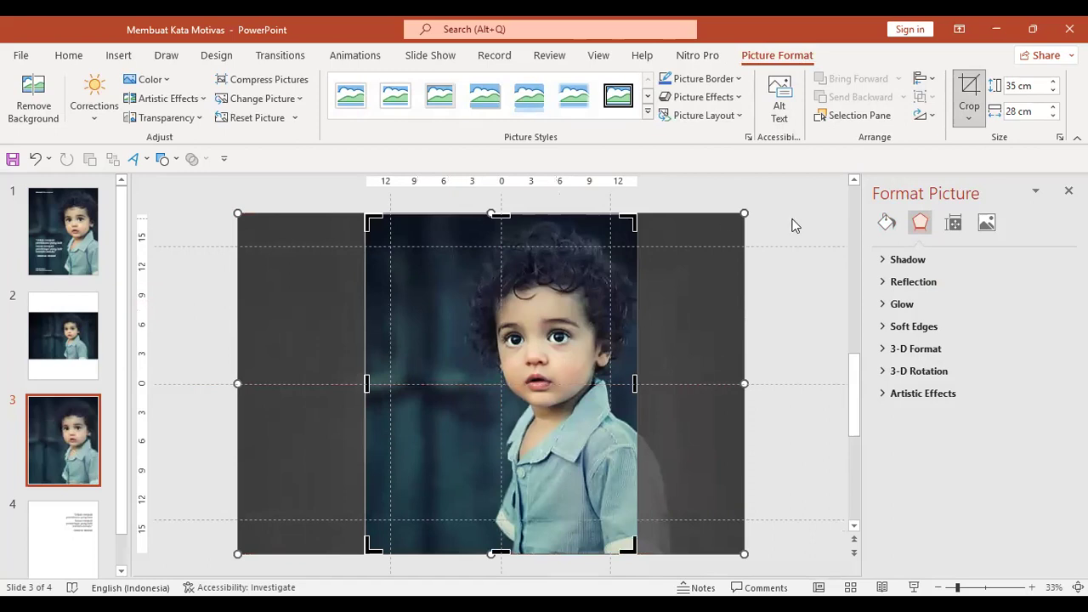
pyautogui.click(771, 231)
pyautogui.click(560, 314)
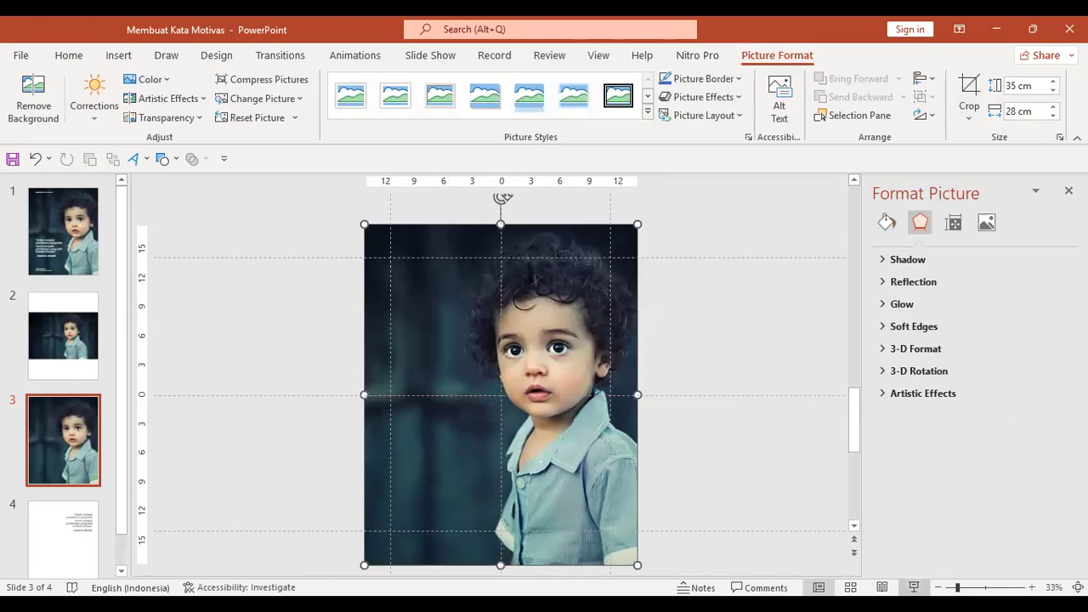
# Preview slide 3 full-screen, then return to editing and deselect the photo.
pyautogui.click(914, 587)
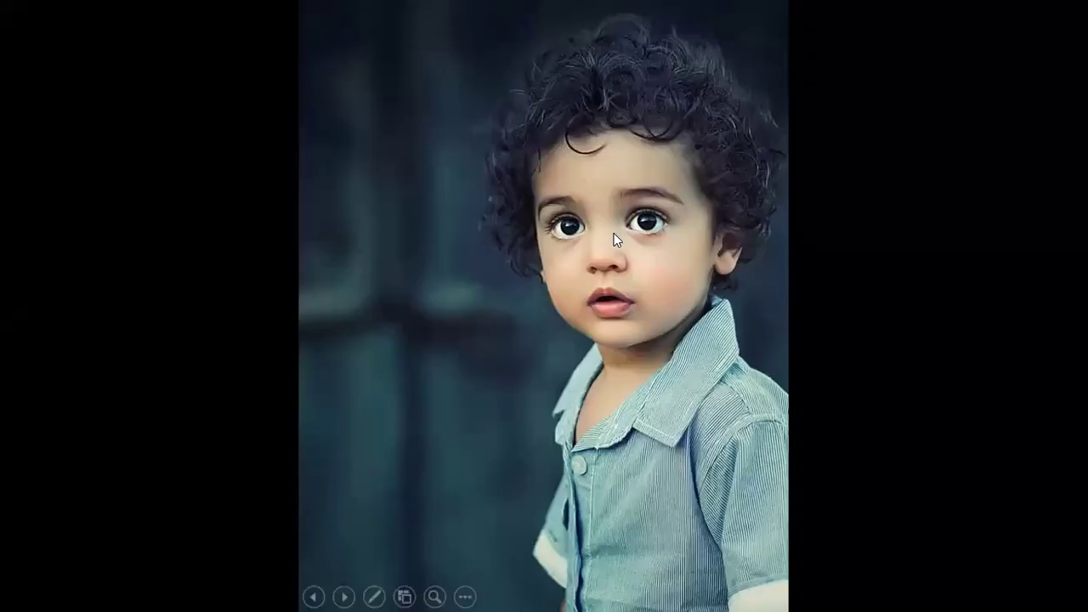
pyautogui.press('Escape')
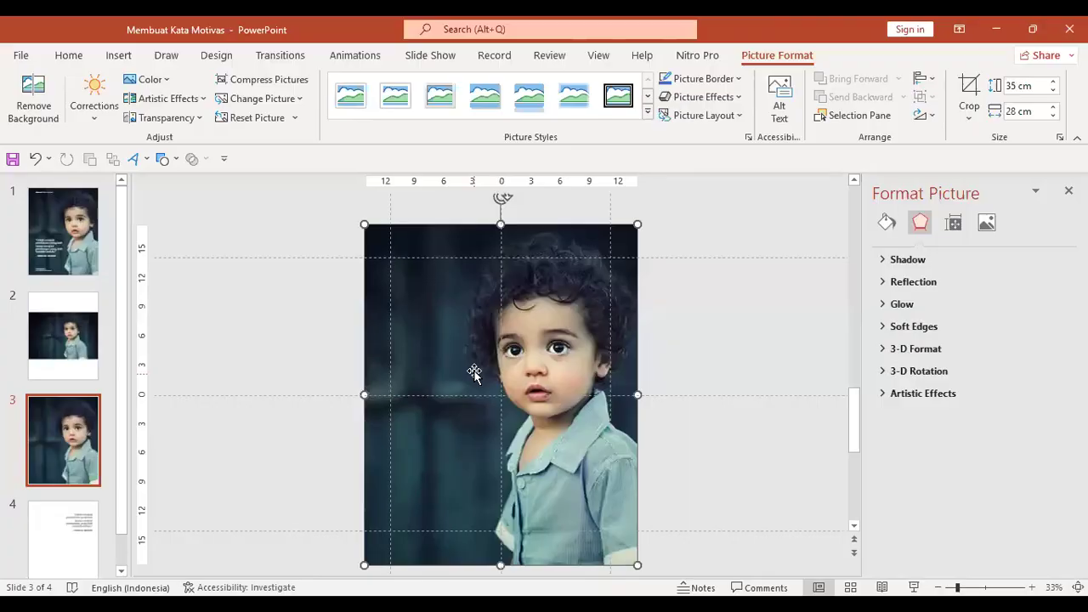
pyautogui.click(82, 408)
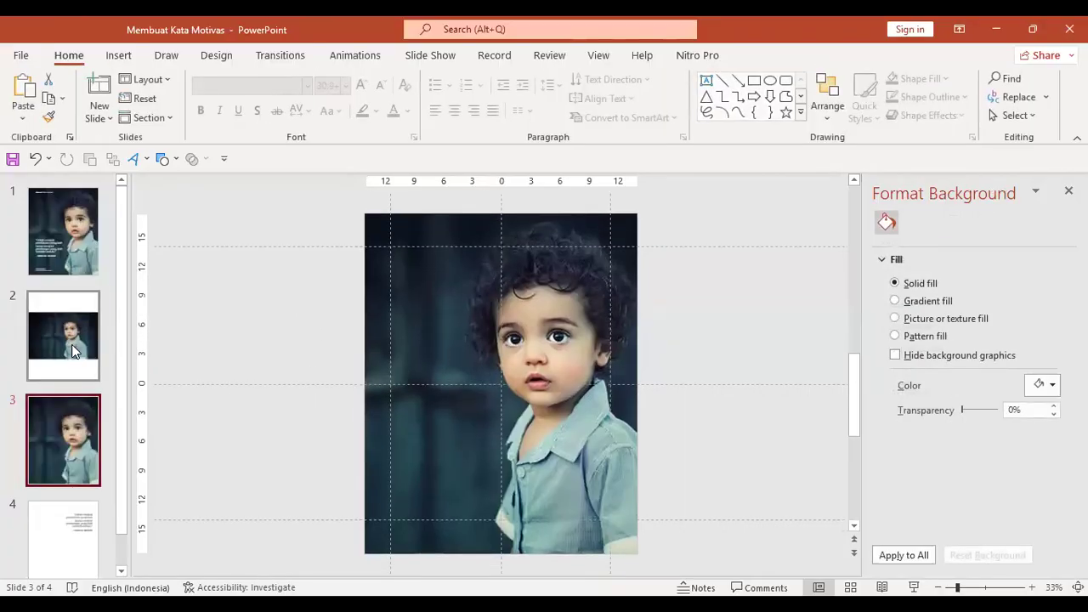
# Select the header, quote and SlideKuSehat footer text boxes on slide 1.
pyautogui.click(97, 277)
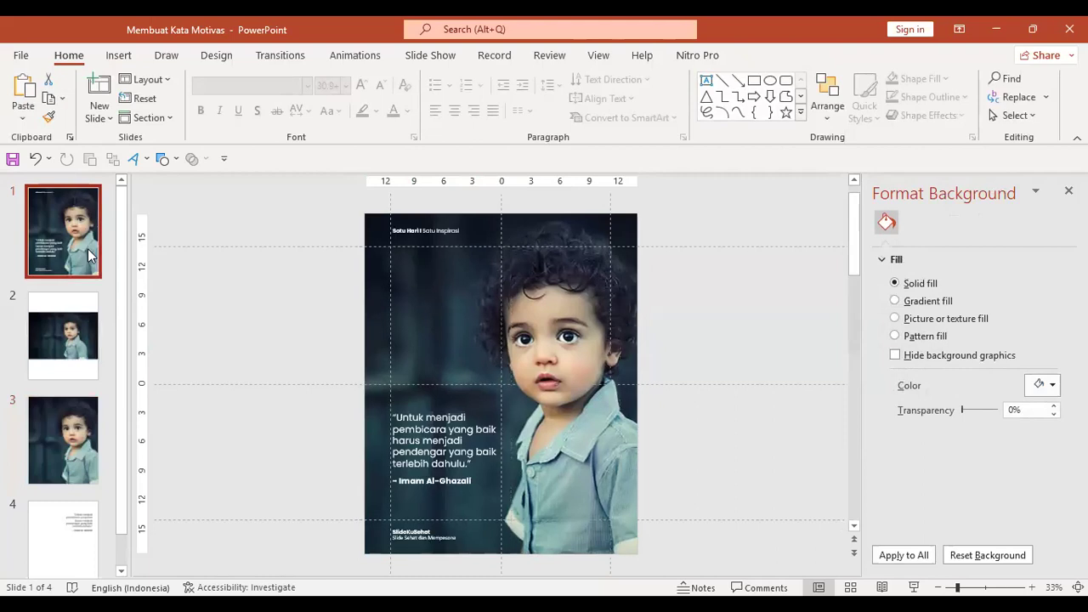
pyautogui.click(410, 425)
pyautogui.keyDown('shift'); pyautogui.click(424, 246); pyautogui.keyUp('shift')
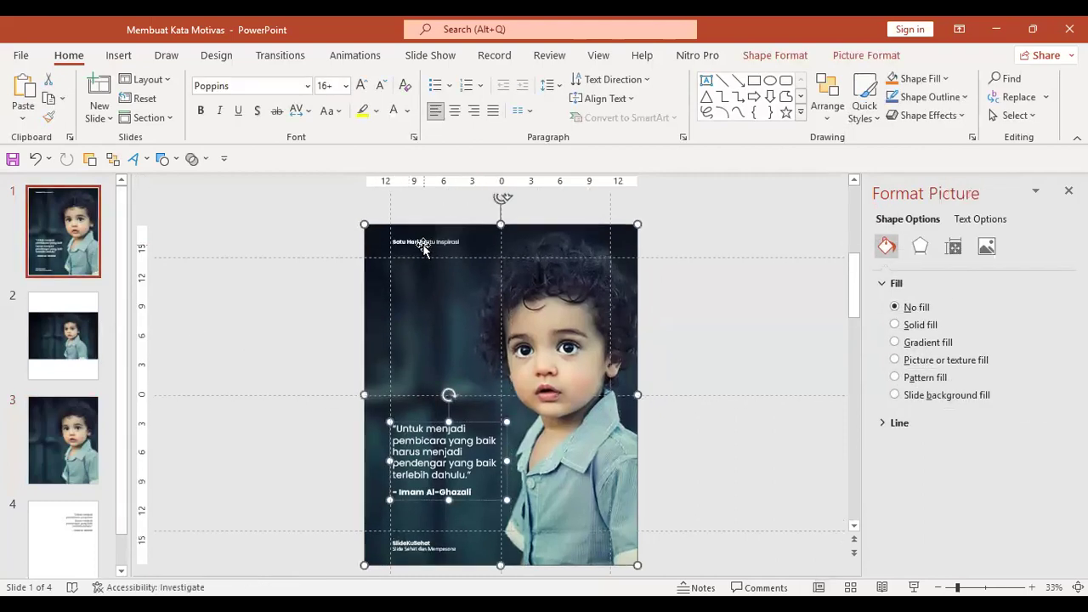
pyautogui.keyDown('shift'); pyautogui.click(423, 244); pyautogui.keyUp('shift')
pyautogui.keyDown('shift'); pyautogui.click(411, 551); pyautogui.keyUp('shift')
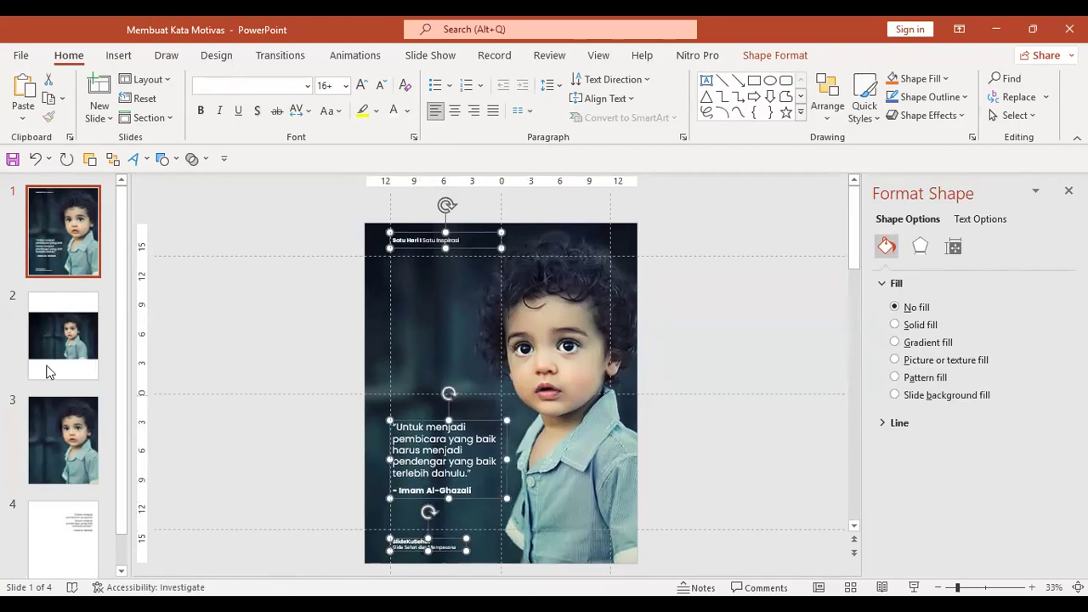
# Move the full-photo slide to position 2 and paste the three text boxes onto it.
pyautogui.moveTo(55, 425); pyautogui.dragTo(58, 387)
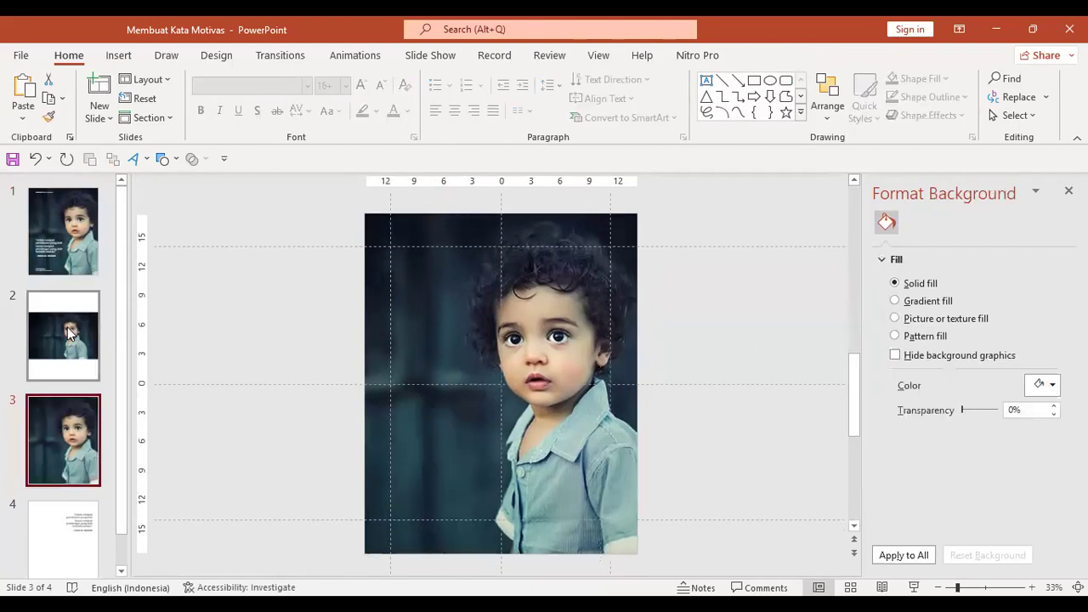
pyautogui.click(57, 380)
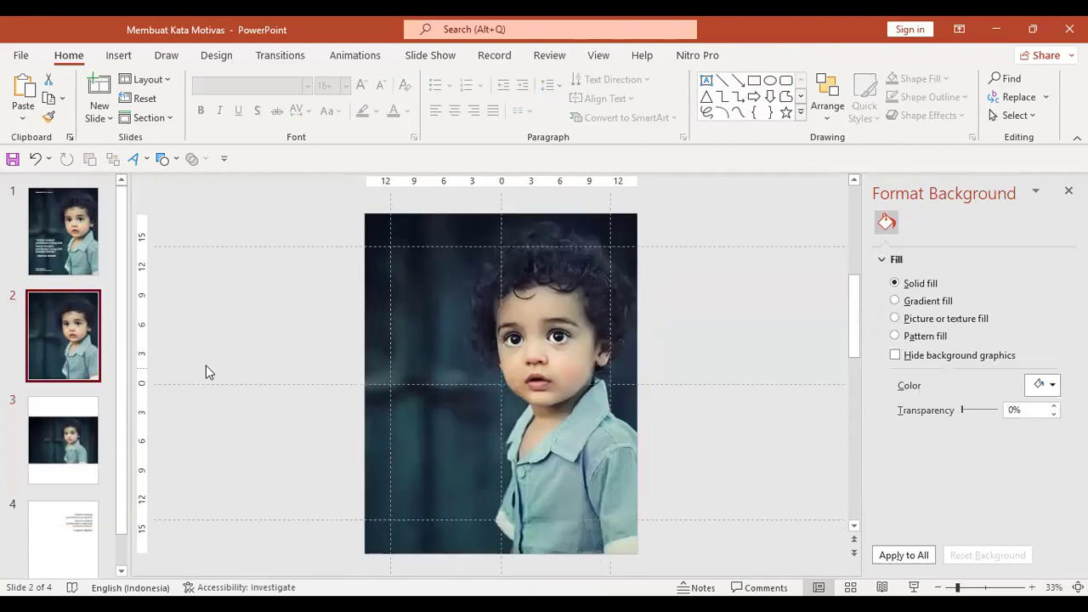
pyautogui.rightClick(272, 335)
pyautogui.click(311, 390)
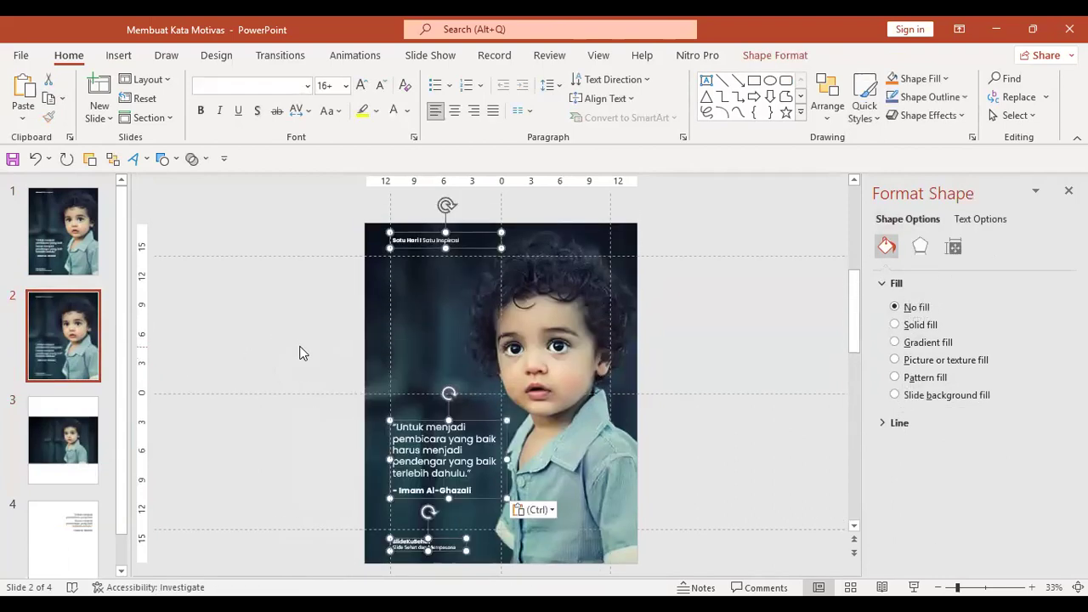
pyautogui.click(297, 349)
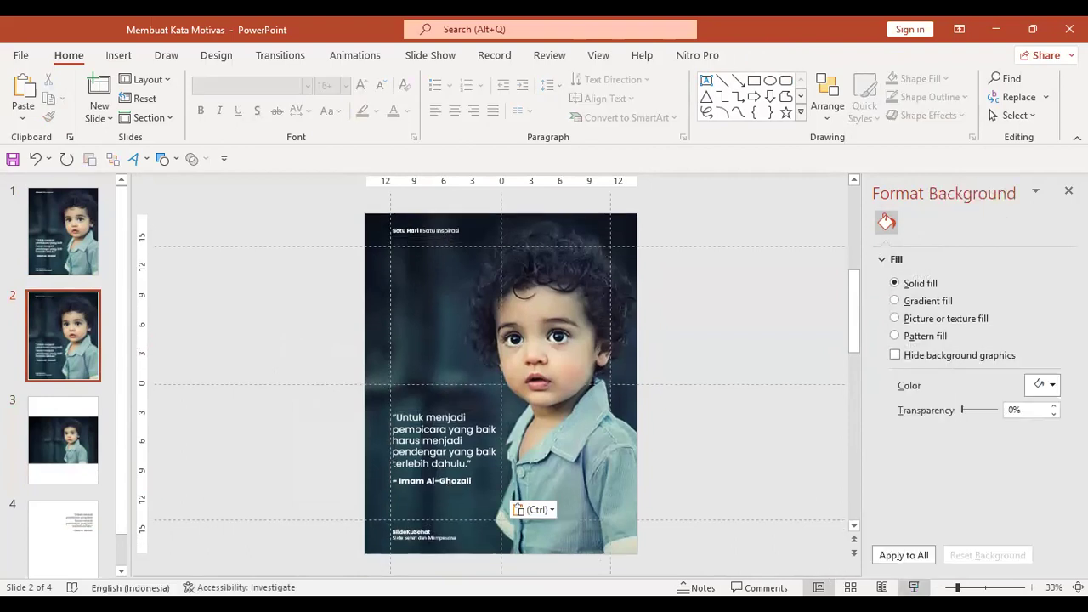
pyautogui.hotkey('shift', 'F5')
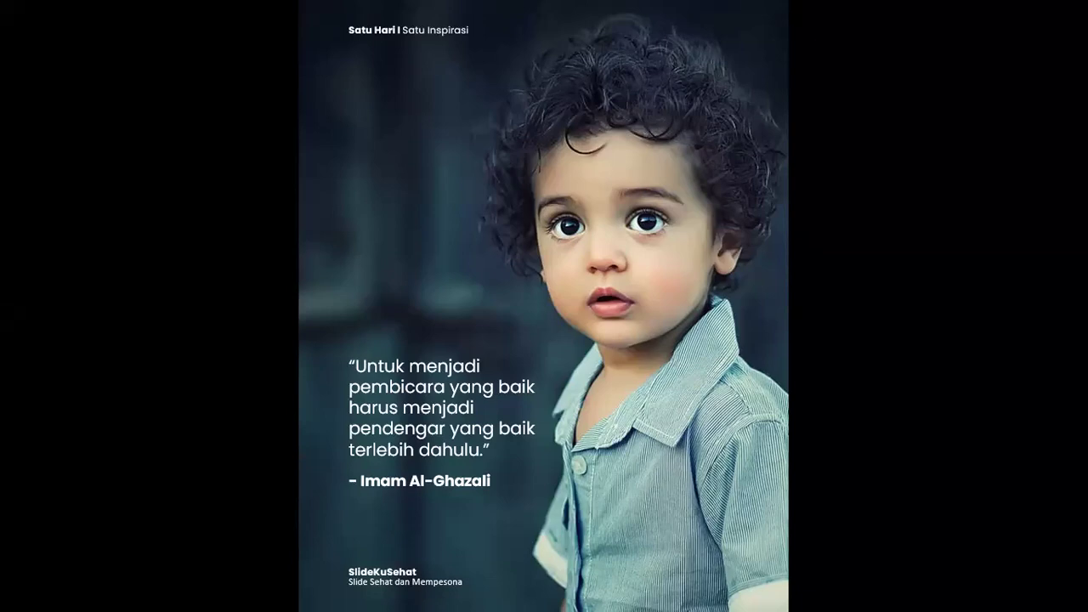
pyautogui.press('Escape')
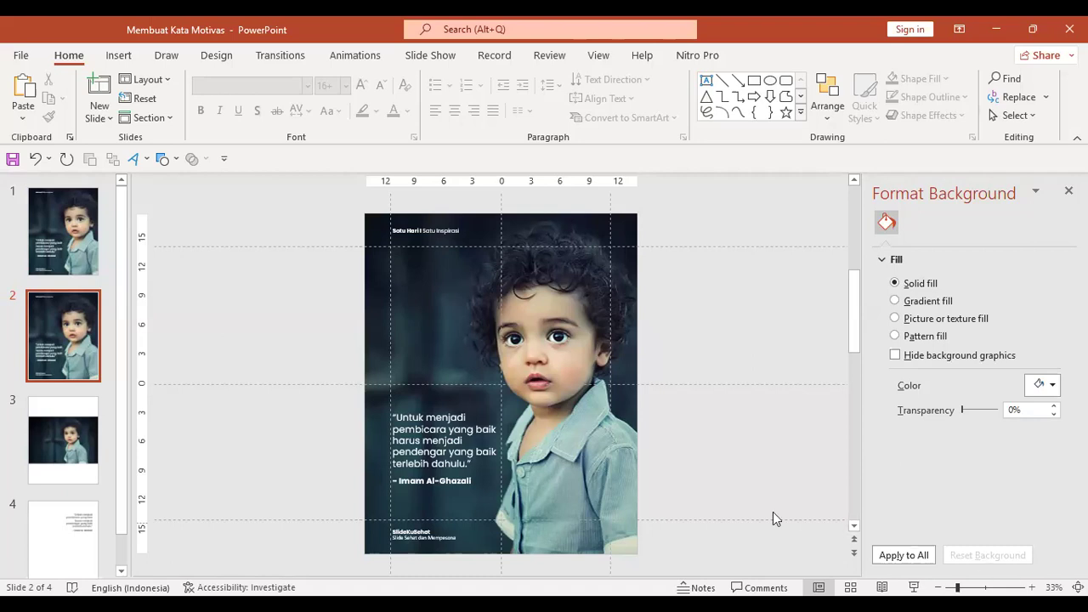
pyautogui.click(553, 382)
pyautogui.click(724, 357)
pyautogui.moveTo(527, 365); pyautogui.dragTo(527, 375)
pyautogui.click(323, 343)
pyautogui.click(409, 371)
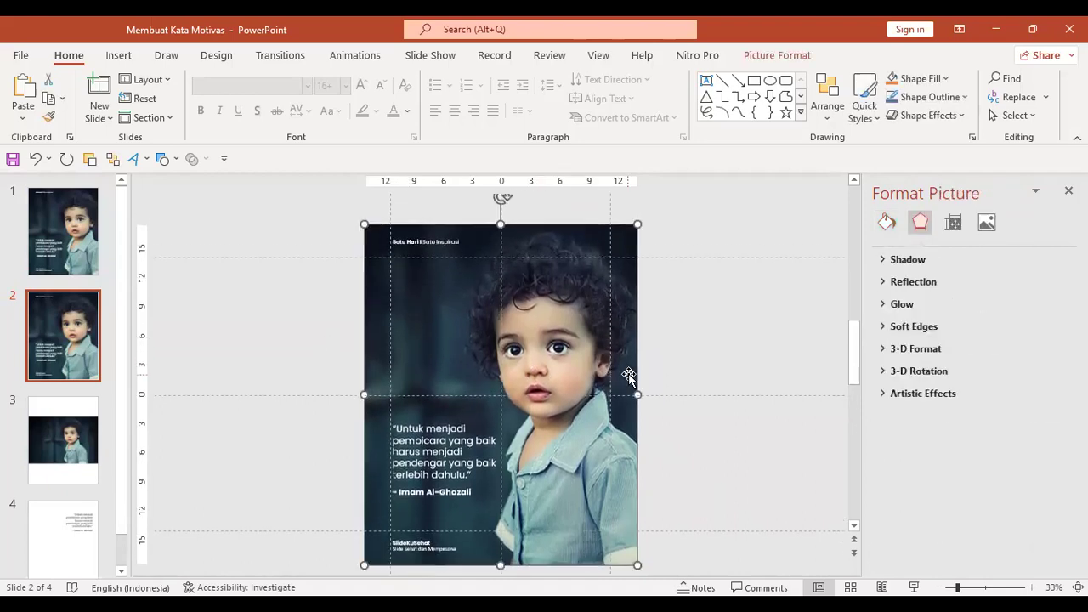
pyautogui.click(693, 368)
pyautogui.hotkey('ctrl', 'z')
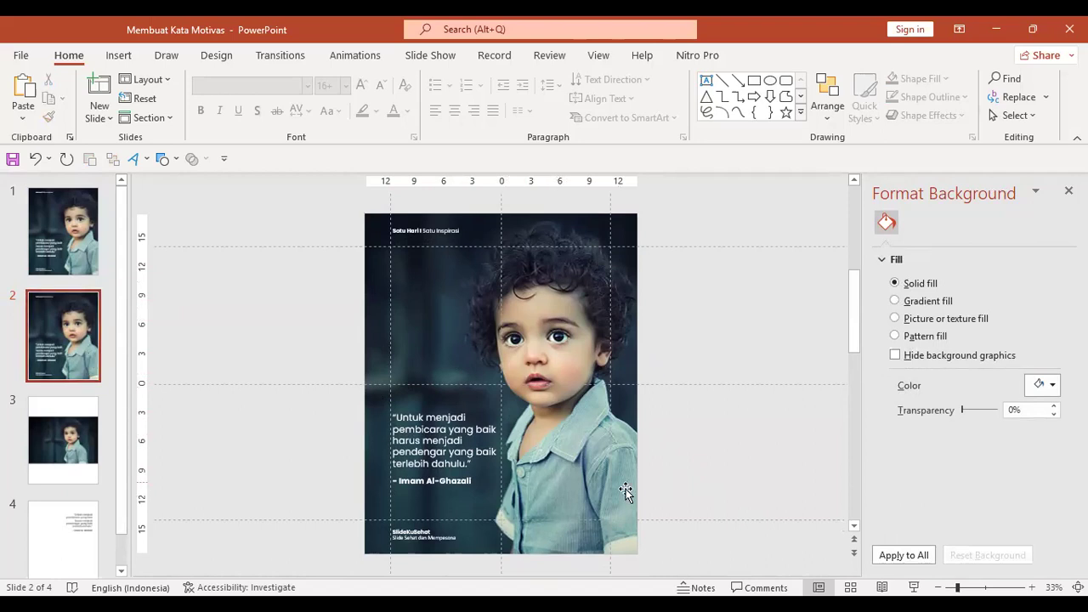
pyautogui.click(407, 533)
pyautogui.click(409, 232)
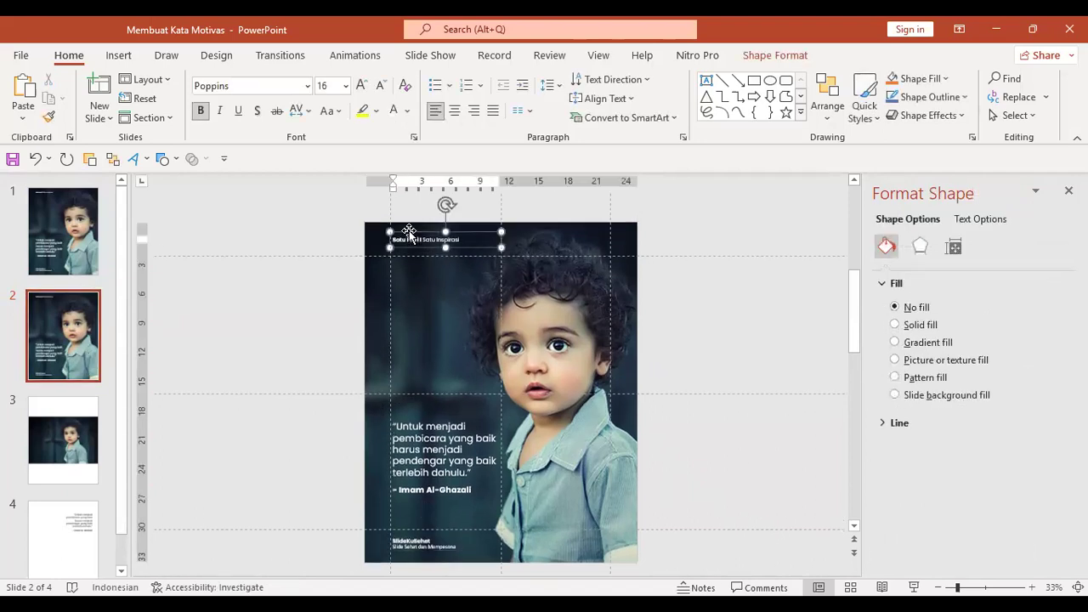
pyautogui.scroll(2, 409, 232)
pyautogui.scroll(2, 407, 242)
pyautogui.scroll(1, 405, 255)
pyautogui.scroll(-2, 406, 250)
pyautogui.scroll(2, 437, 371)
pyautogui.scroll(-2, 450, 425)
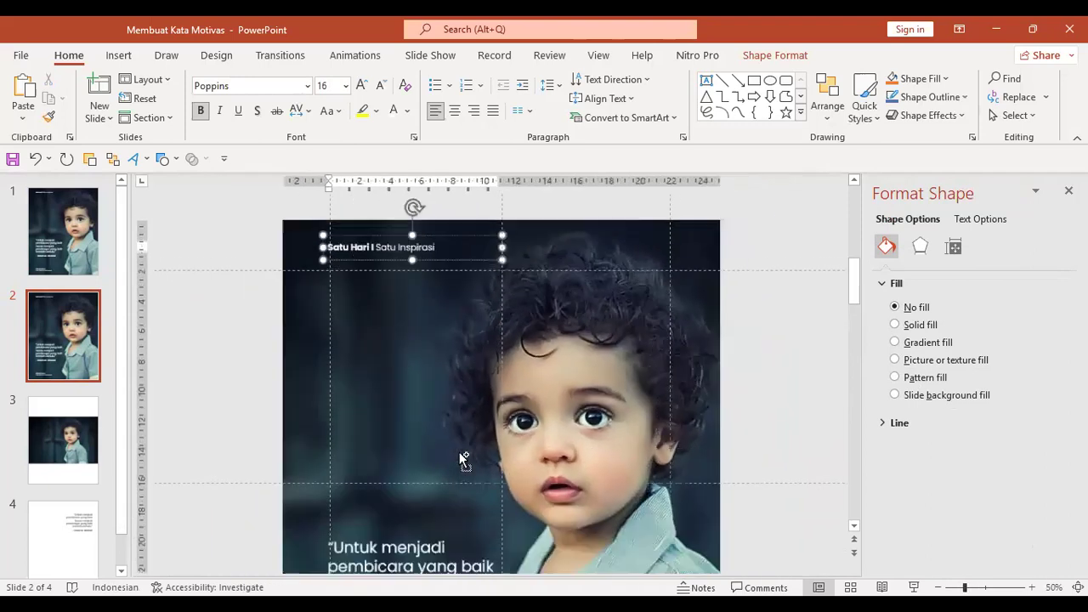
pyautogui.scroll(-2, 459, 451)
pyautogui.click(417, 534)
pyautogui.scroll(1, 408, 545)
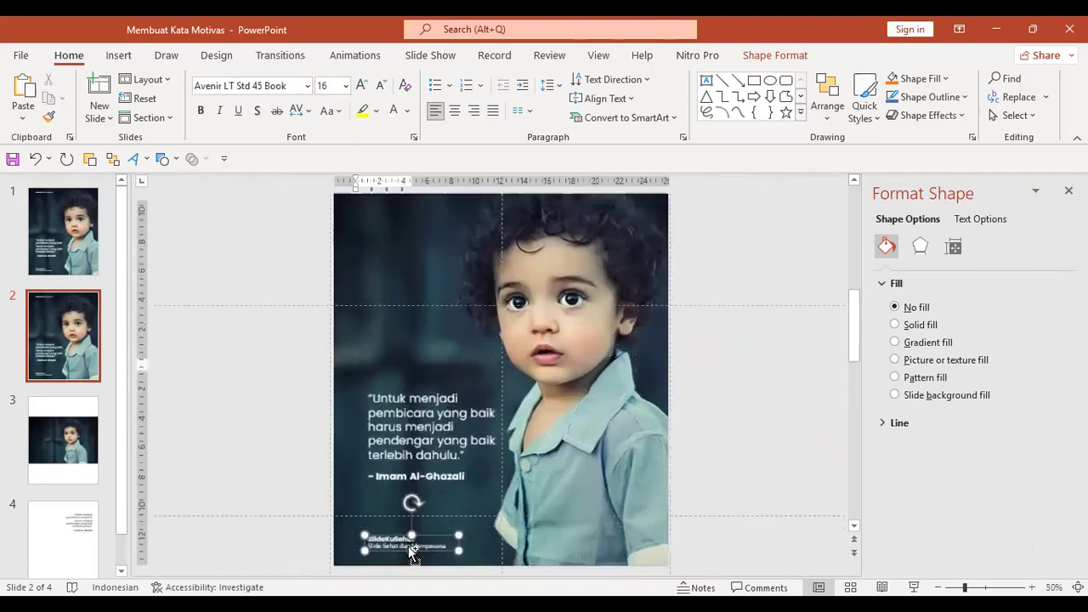
pyautogui.scroll(1, 408, 546)
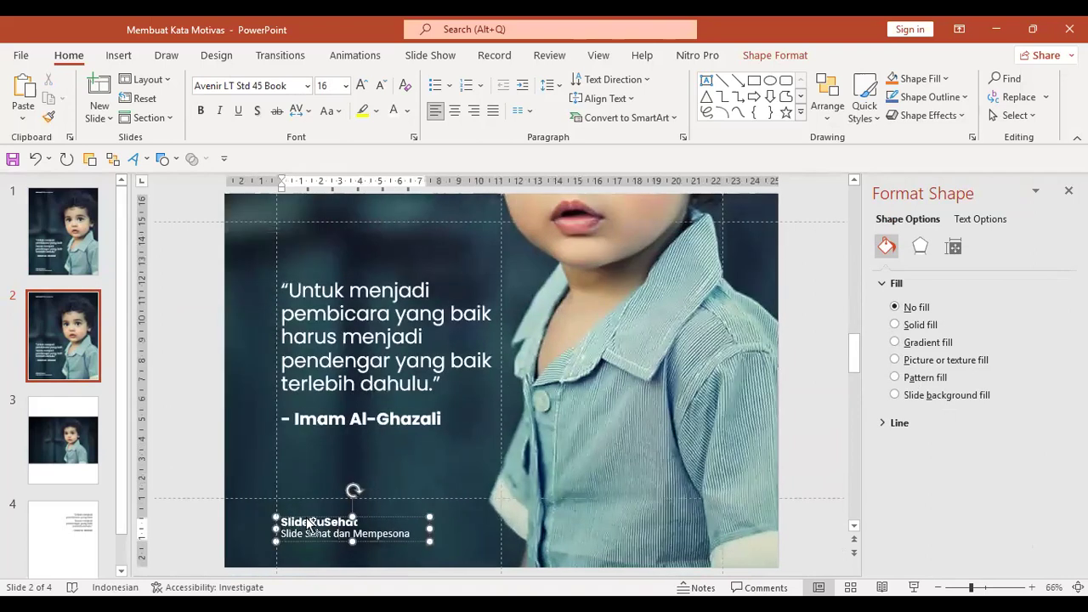
pyautogui.scroll(-1, 310, 524)
pyautogui.scroll(-2, 323, 524)
pyautogui.click(306, 504)
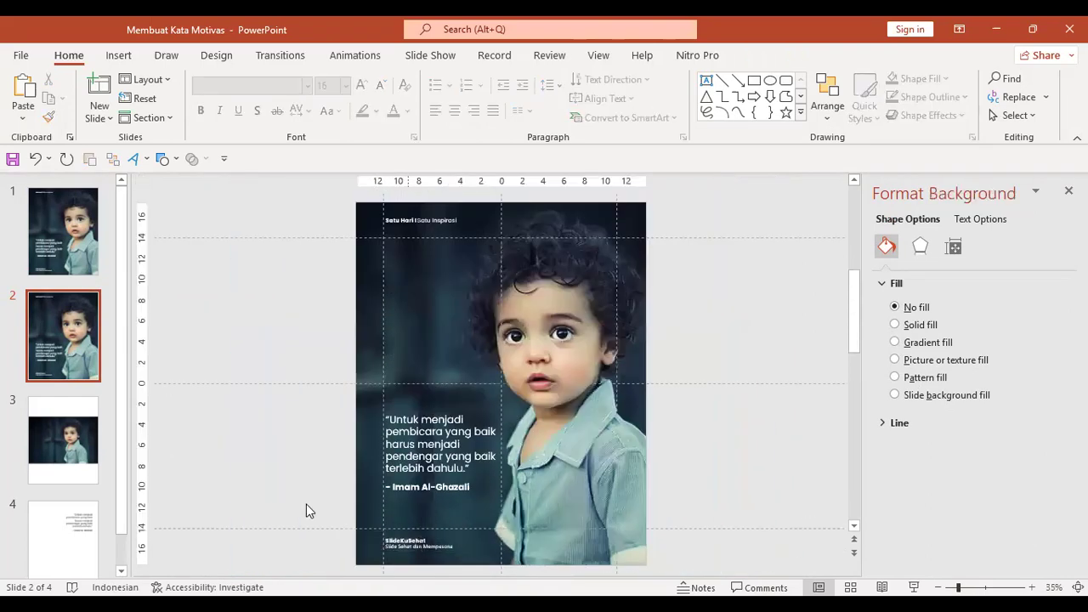
pyautogui.click(410, 448)
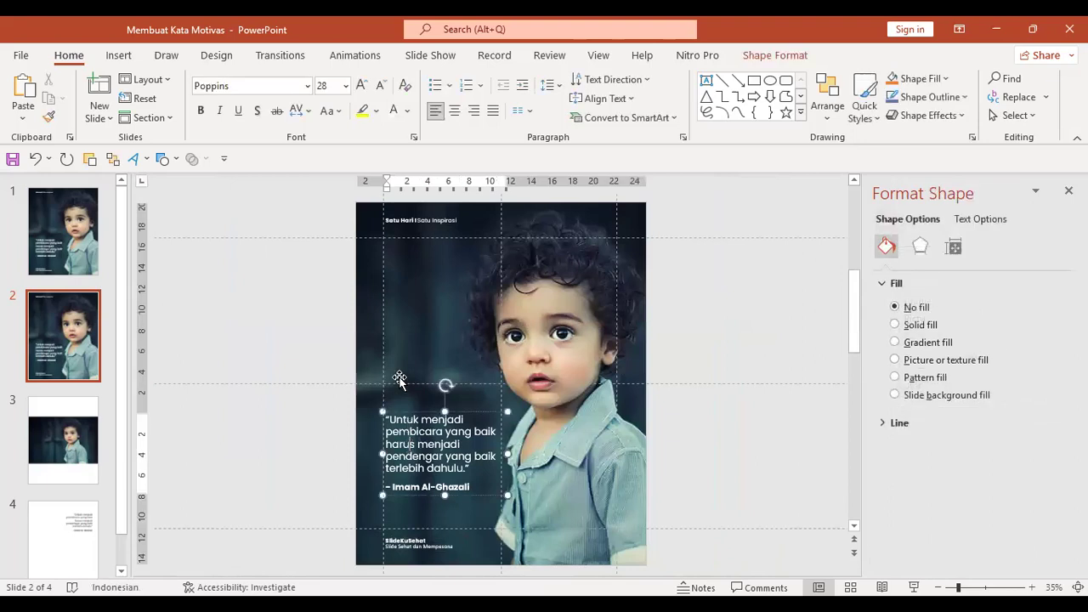
pyautogui.click(421, 222)
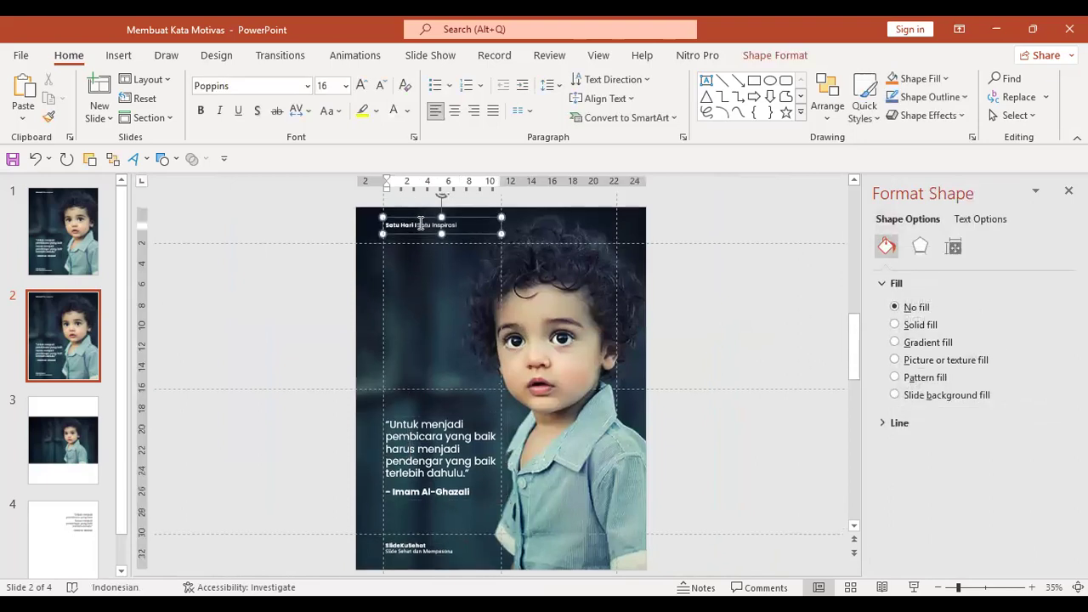
pyautogui.keyDown('shift'); pyautogui.click(431, 553); pyautogui.keyUp('shift')
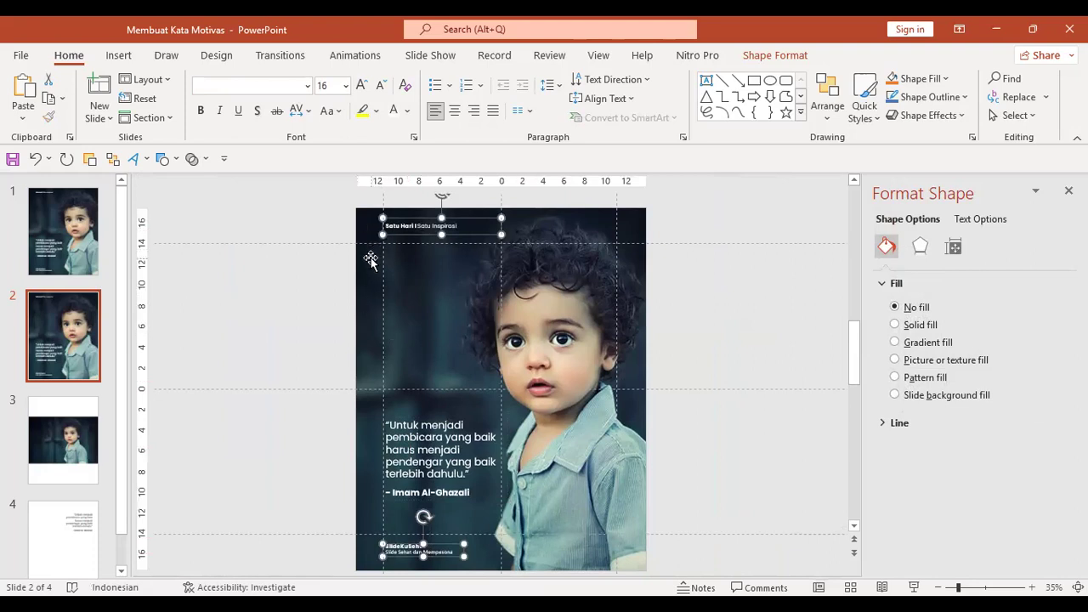
pyautogui.click(328, 86)
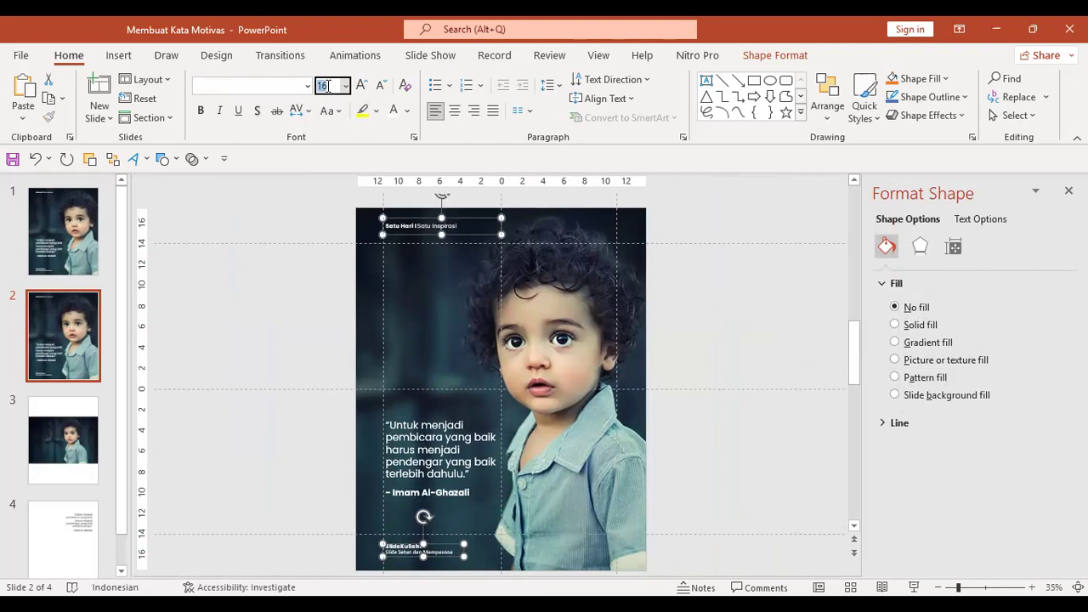
pyautogui.write('1')
pyautogui.click(358, 332)
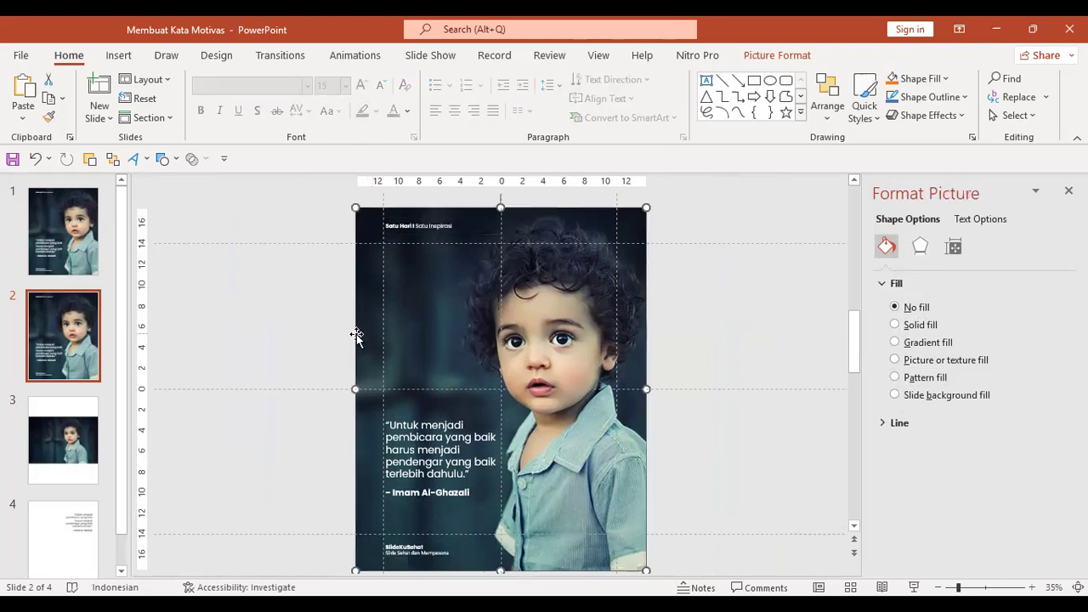
pyautogui.click(422, 221)
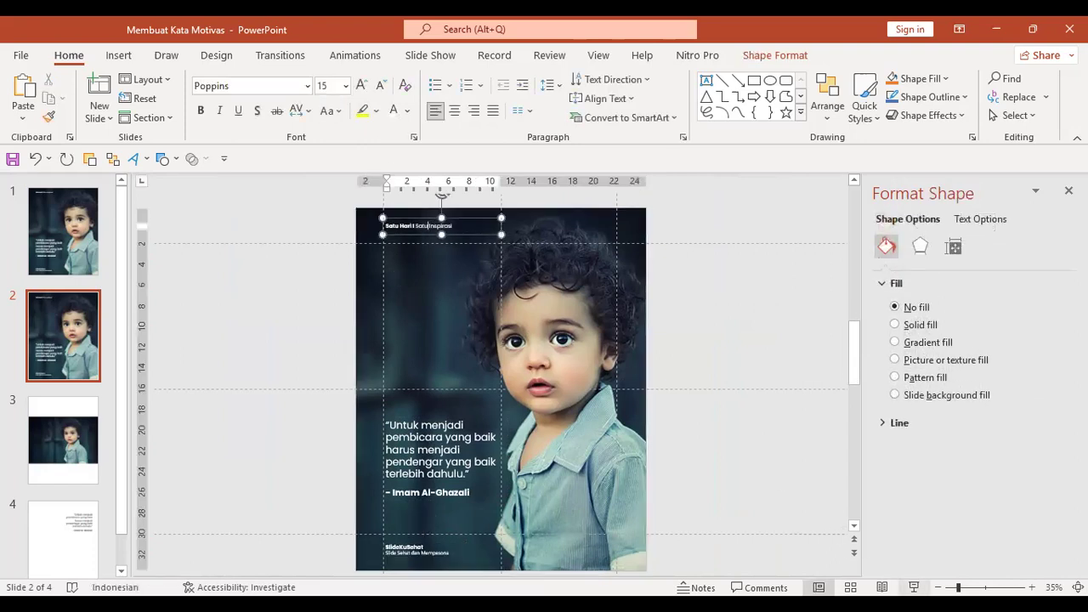
pyautogui.hotkey('shift', 'F5')
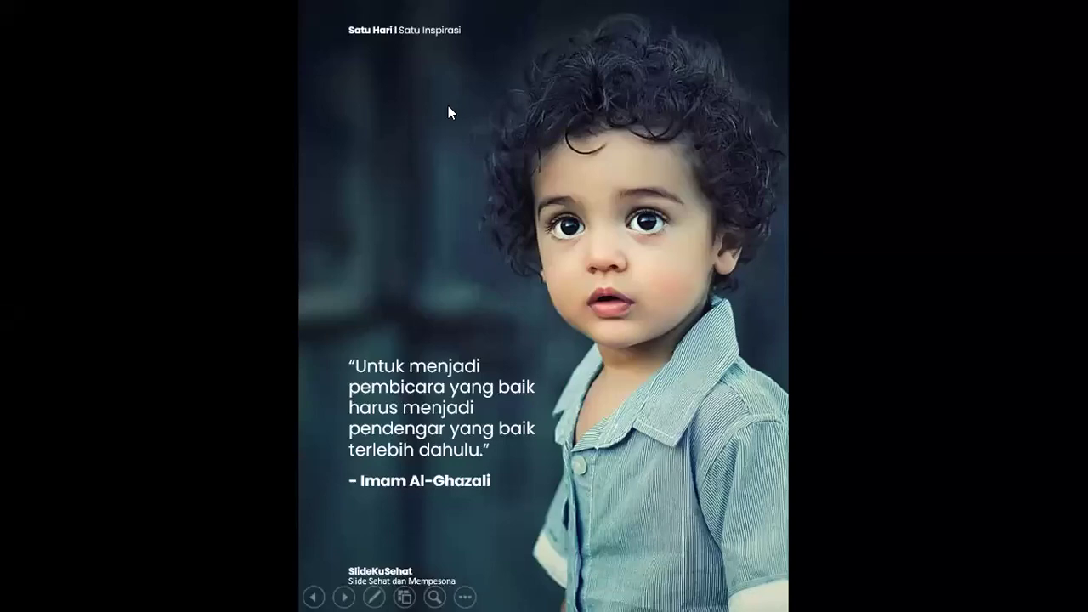
pyautogui.press('Escape')
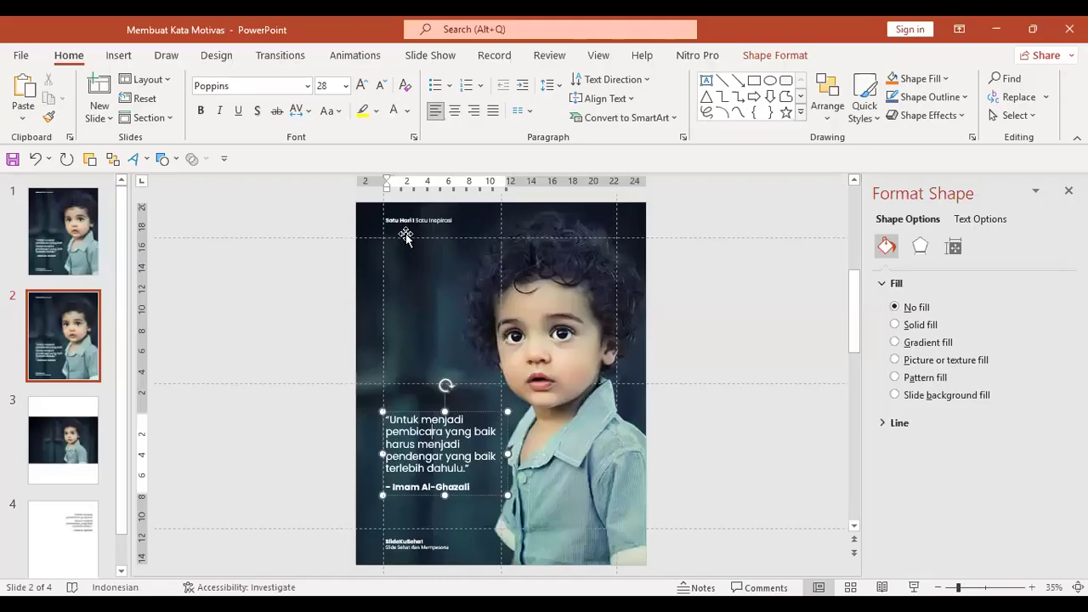
pyautogui.click(411, 548)
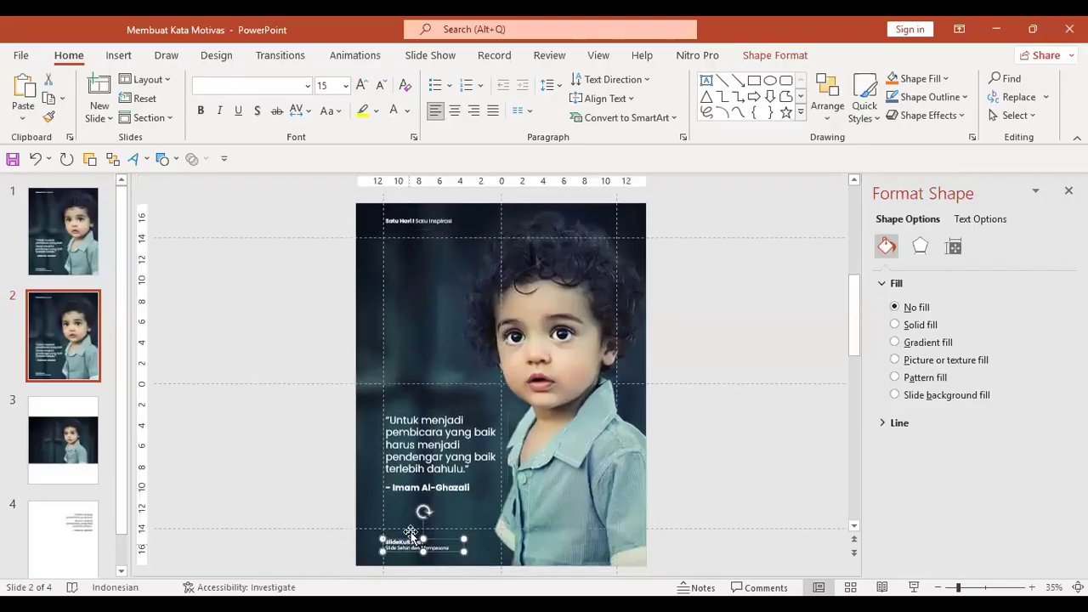
pyautogui.click(435, 220)
pyautogui.click(445, 425)
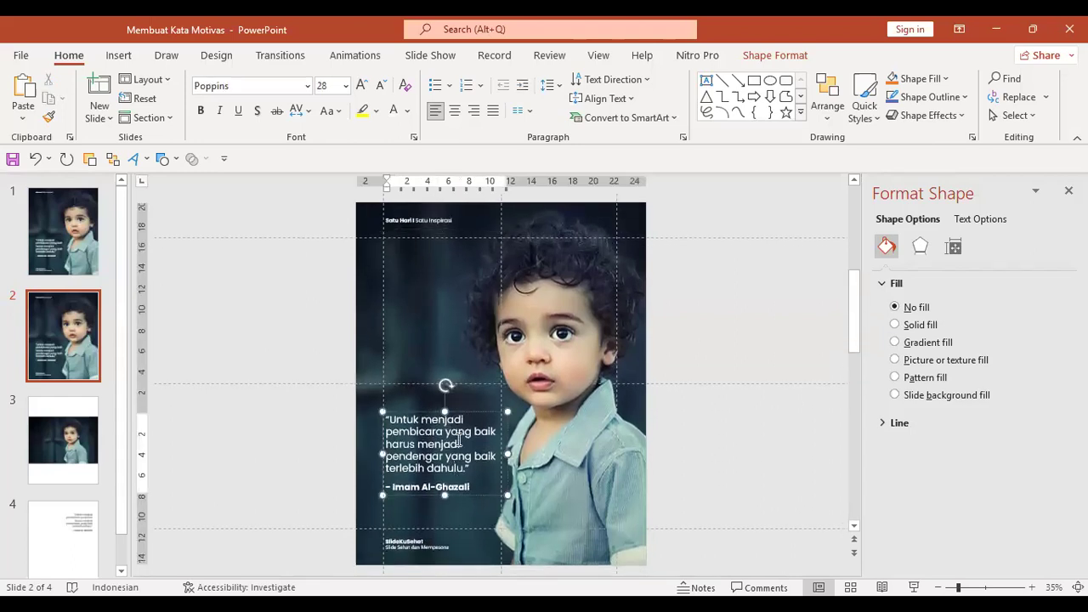
pyautogui.click(632, 316)
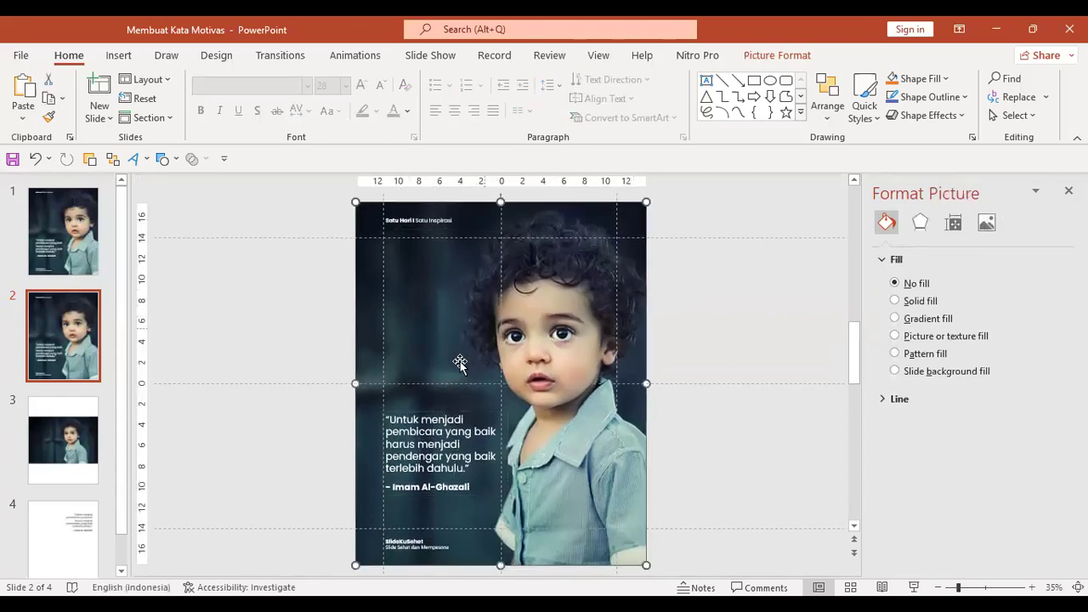
pyautogui.click(403, 439)
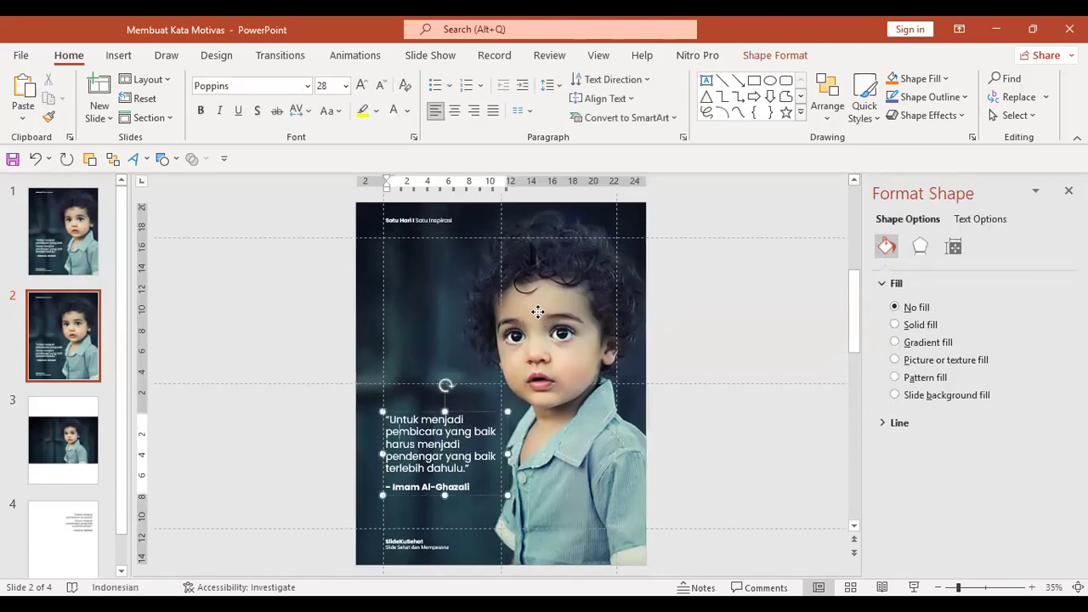
pyautogui.click(519, 280)
pyautogui.moveTo(711, 219)
pyautogui.mouseDown()
pyautogui.moveTo(486, 537)
pyautogui.moveTo(476, 575)
pyautogui.mouseUp()
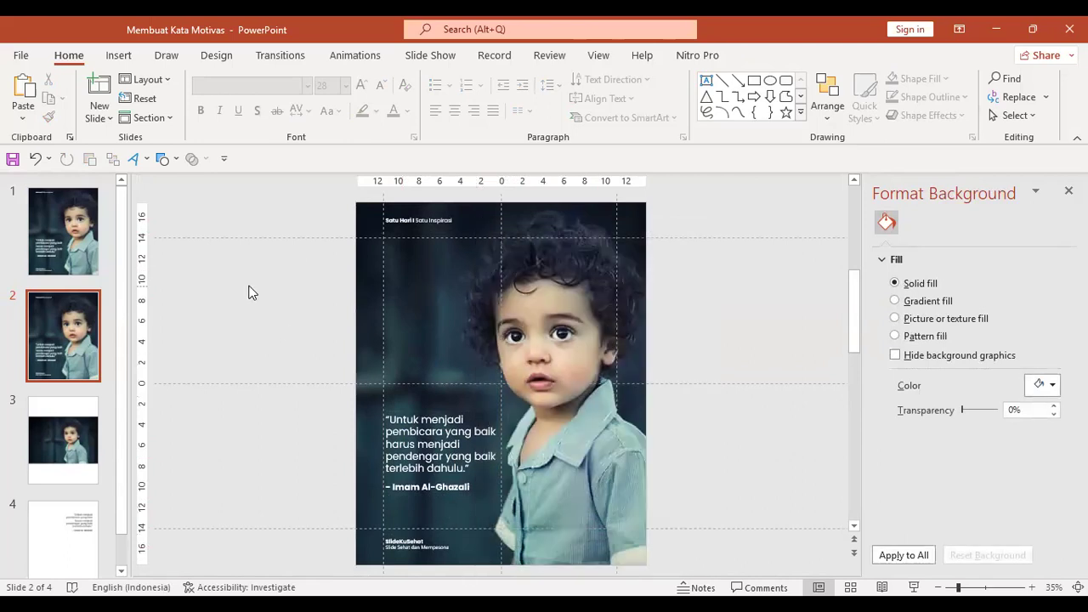
pyautogui.moveTo(248, 286); pyautogui.dragTo(574, 572)
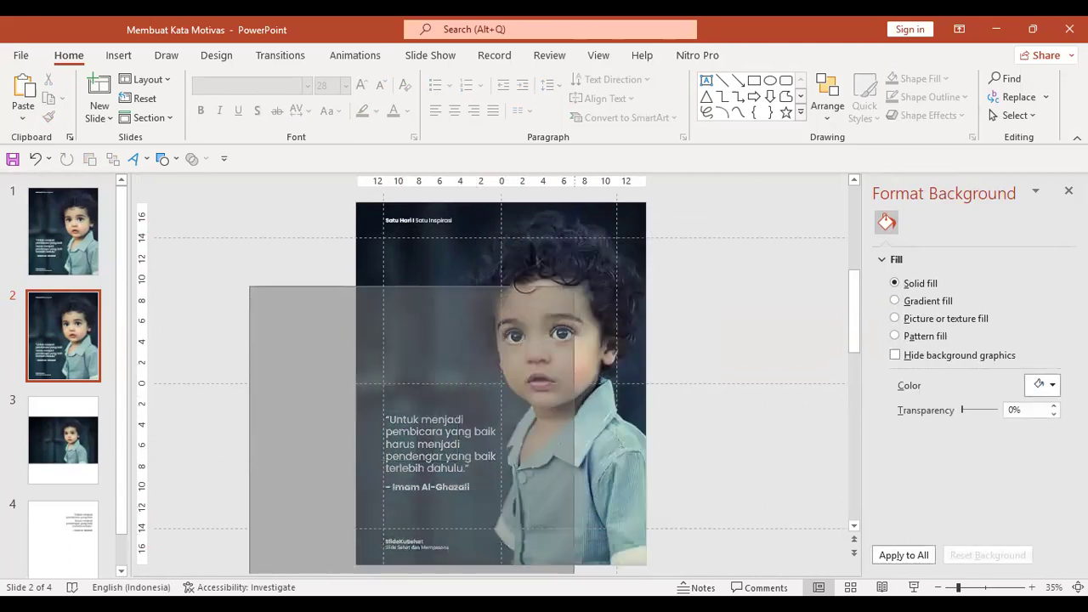
pyautogui.moveTo(574, 573); pyautogui.dragTo(517, 575)
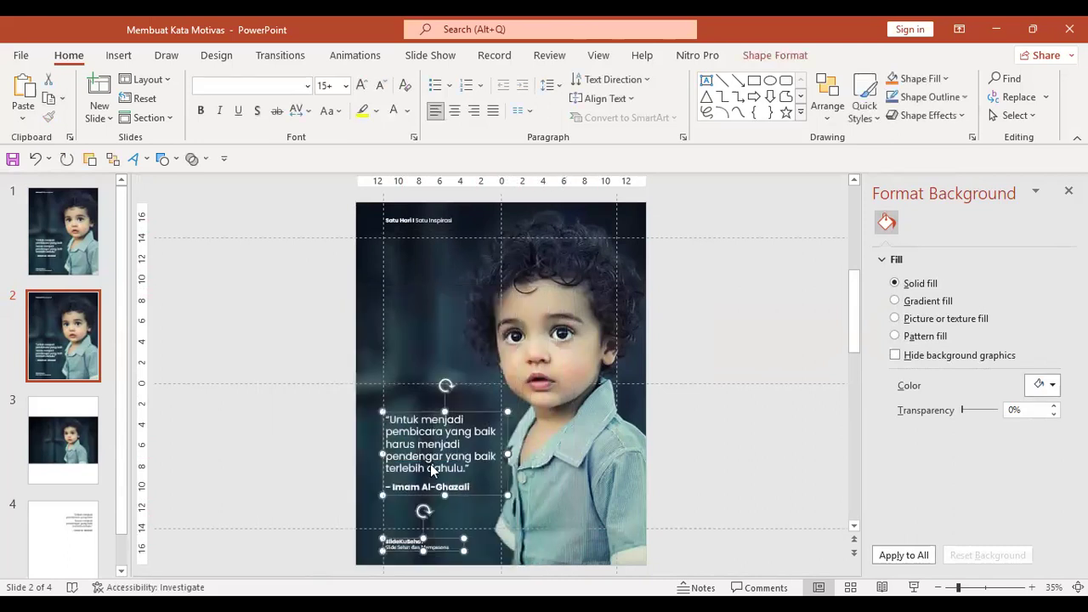
pyautogui.click(482, 242)
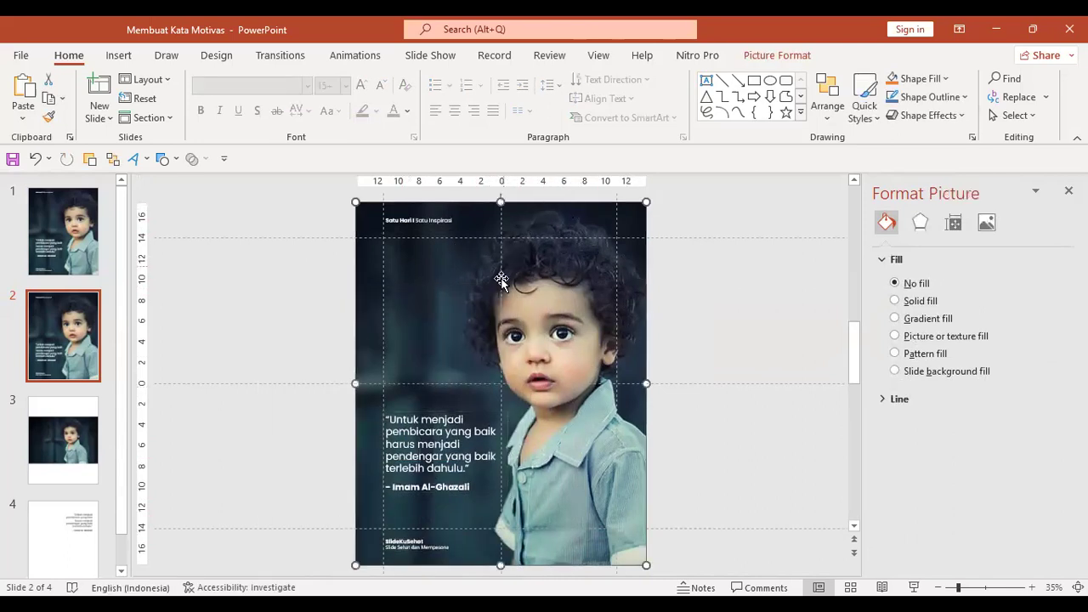
pyautogui.click(437, 423)
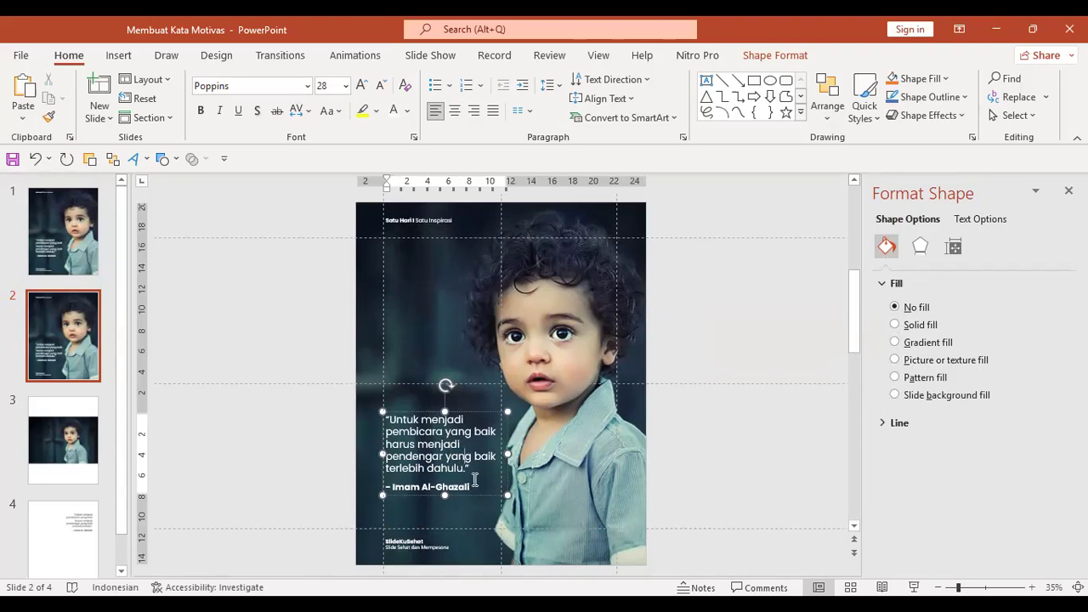
# Inspect the formatting of the header, the quote and the Al-Ghazali author line.
pyautogui.moveTo(465, 467); pyautogui.dragTo(405, 417)
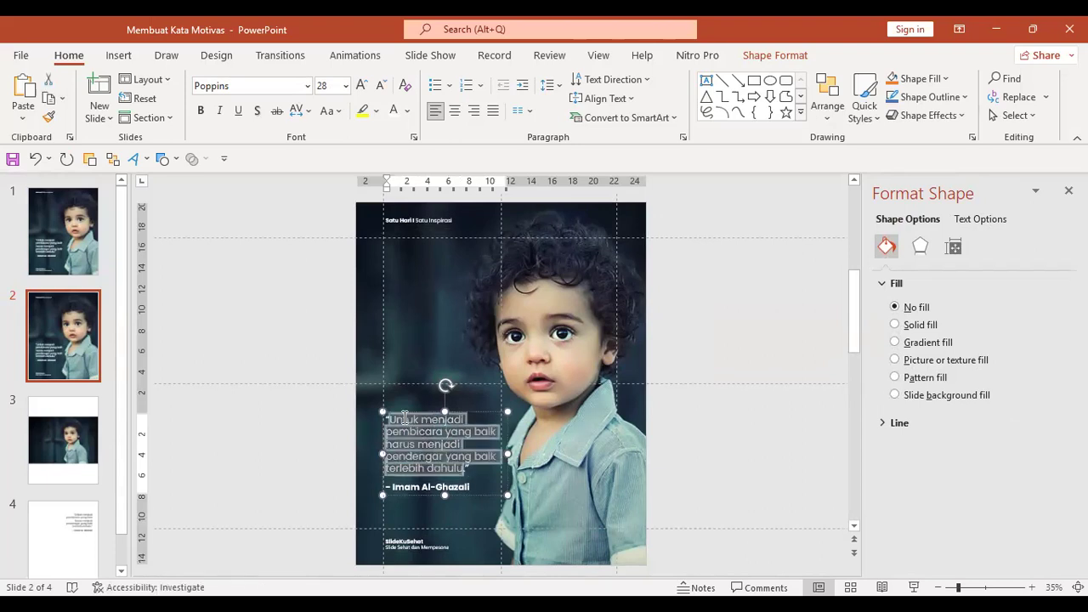
pyautogui.click(432, 221)
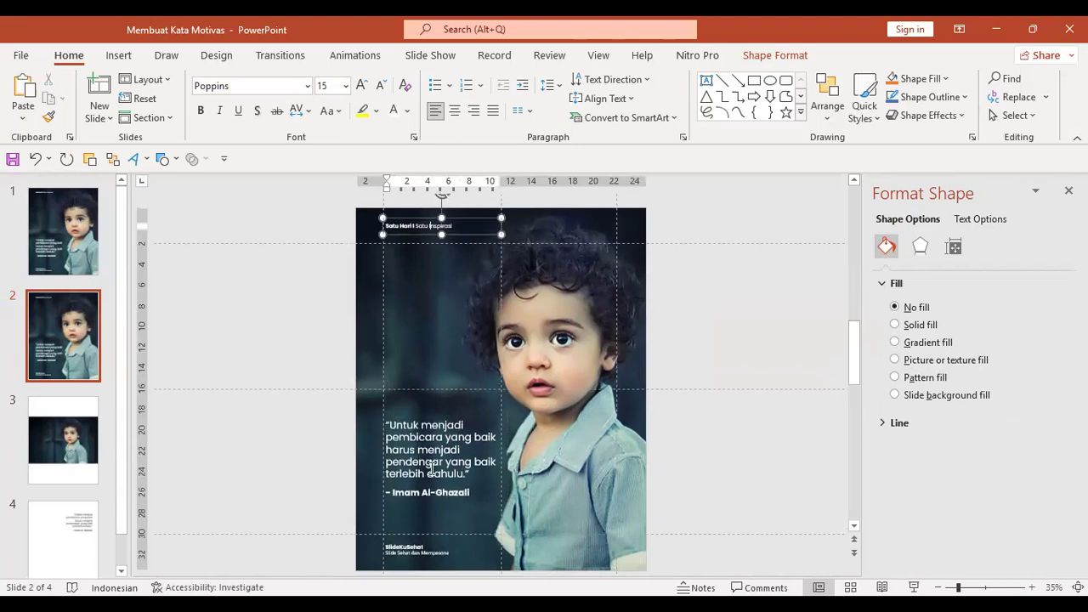
pyautogui.click(423, 547)
pyautogui.click(412, 459)
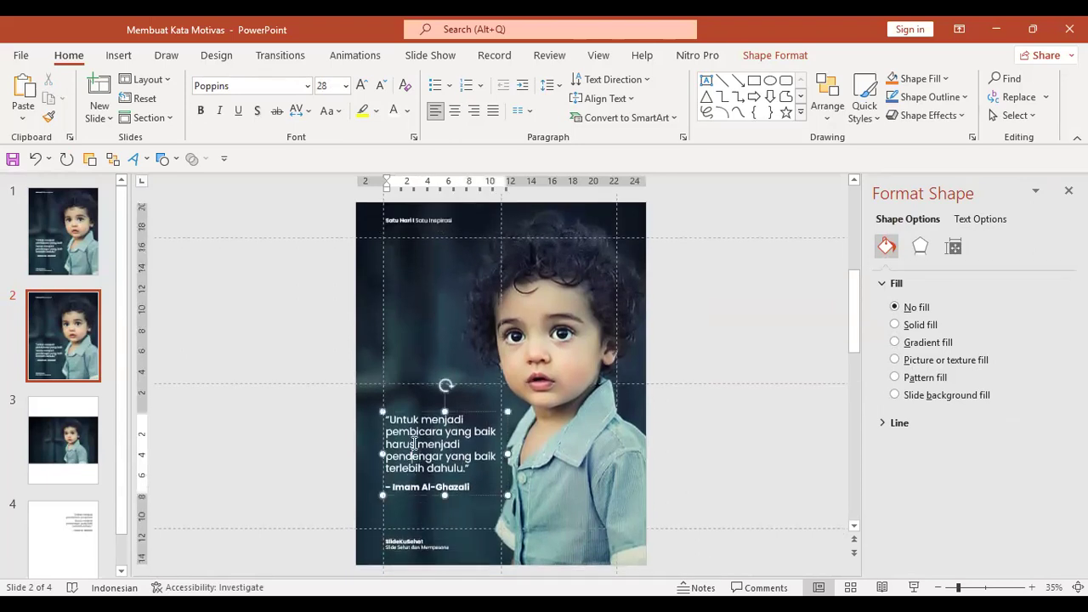
pyautogui.click(478, 480)
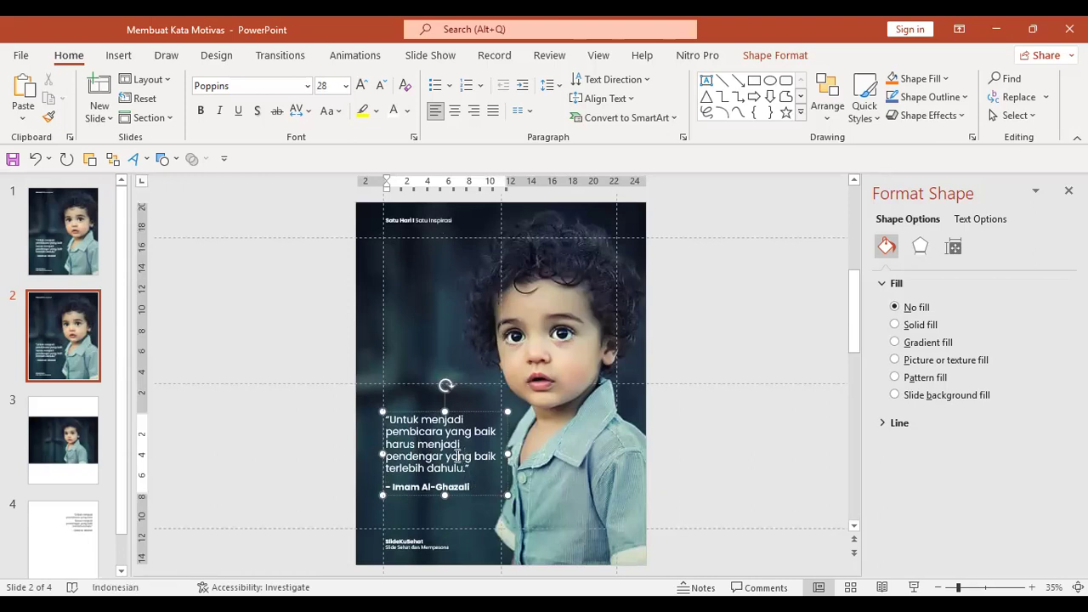
pyautogui.click(461, 488)
pyautogui.moveTo(473, 488); pyautogui.dragTo(372, 492)
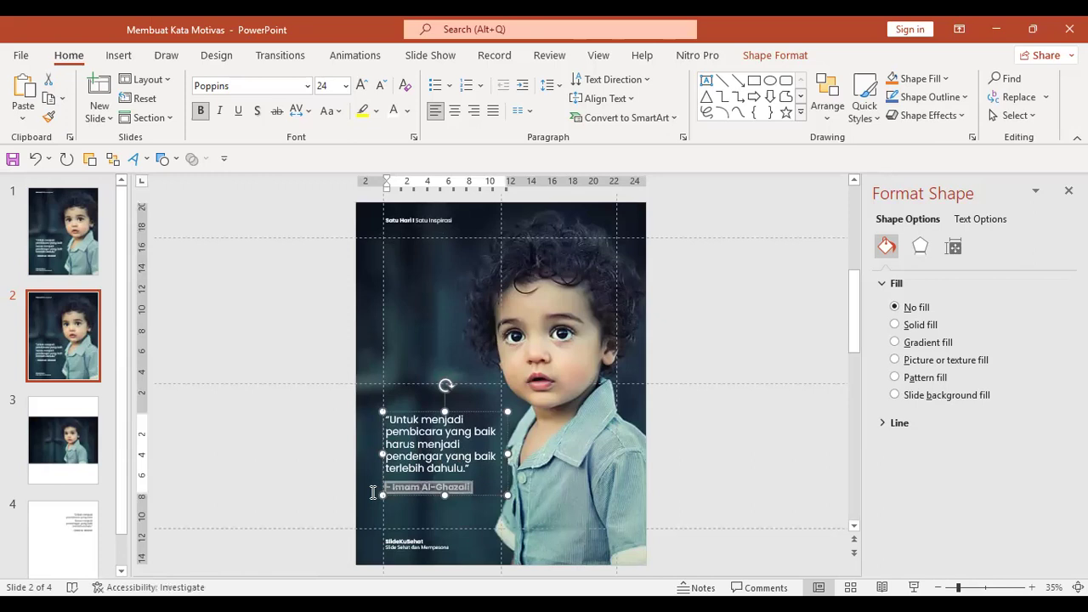
pyautogui.click(372, 492)
pyautogui.click(451, 448)
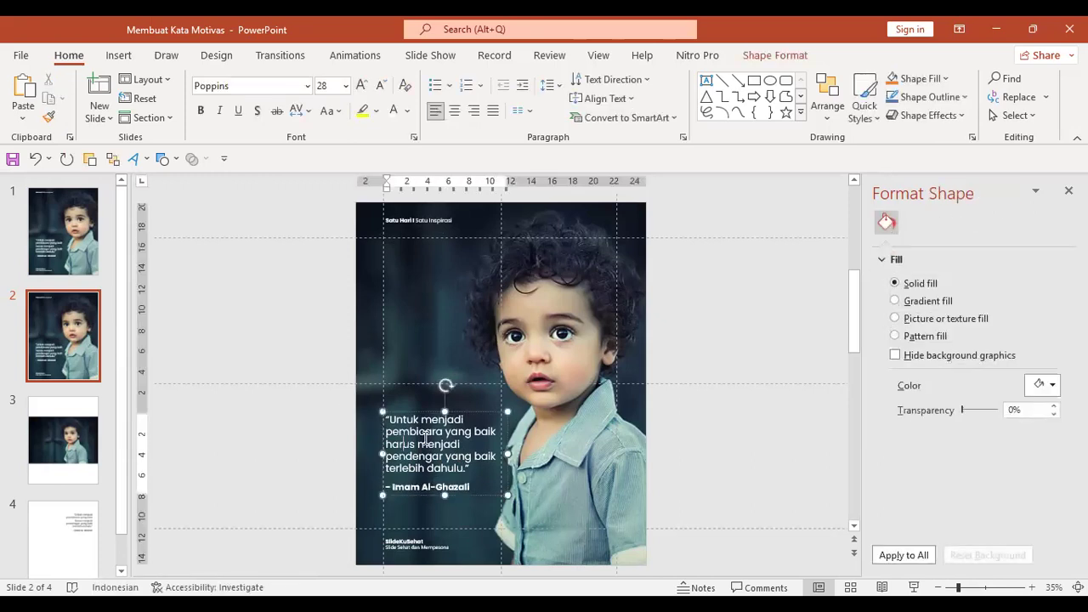
pyautogui.scroll(3, 451, 449)
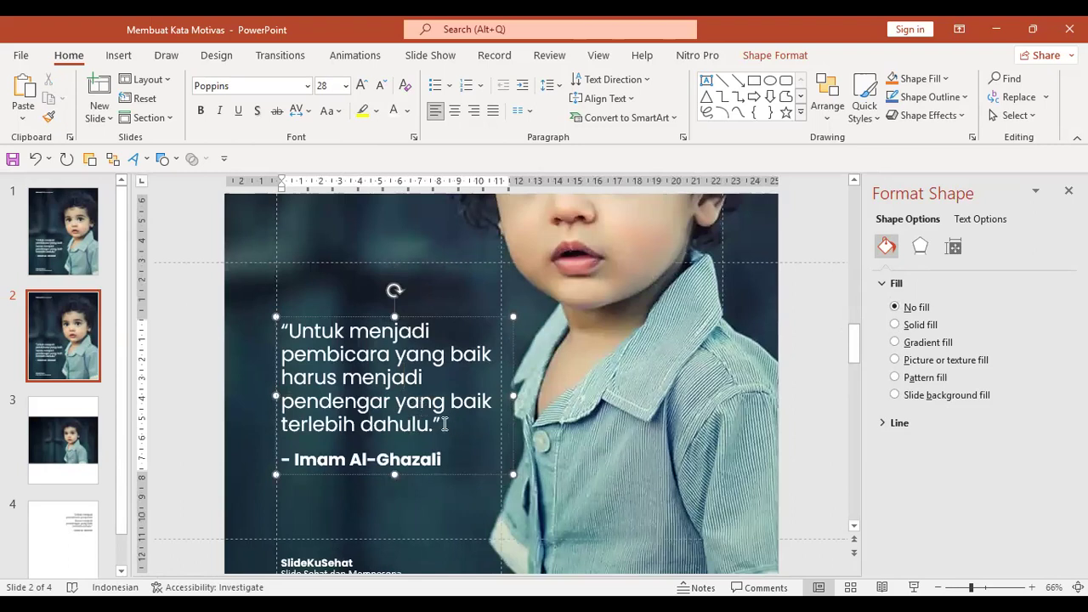
# Make the phrase 'pendengar yang baik terlebih dahulu.' bold and orange.
pyautogui.moveTo(444, 423); pyautogui.dragTo(341, 408)
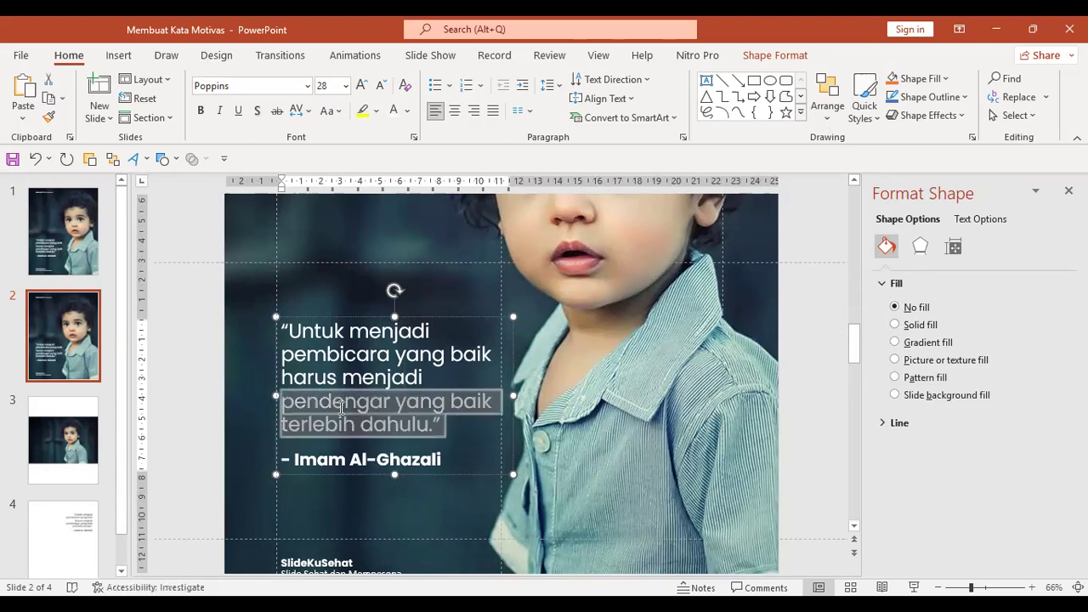
pyautogui.hotkey('ctrl', 'b')
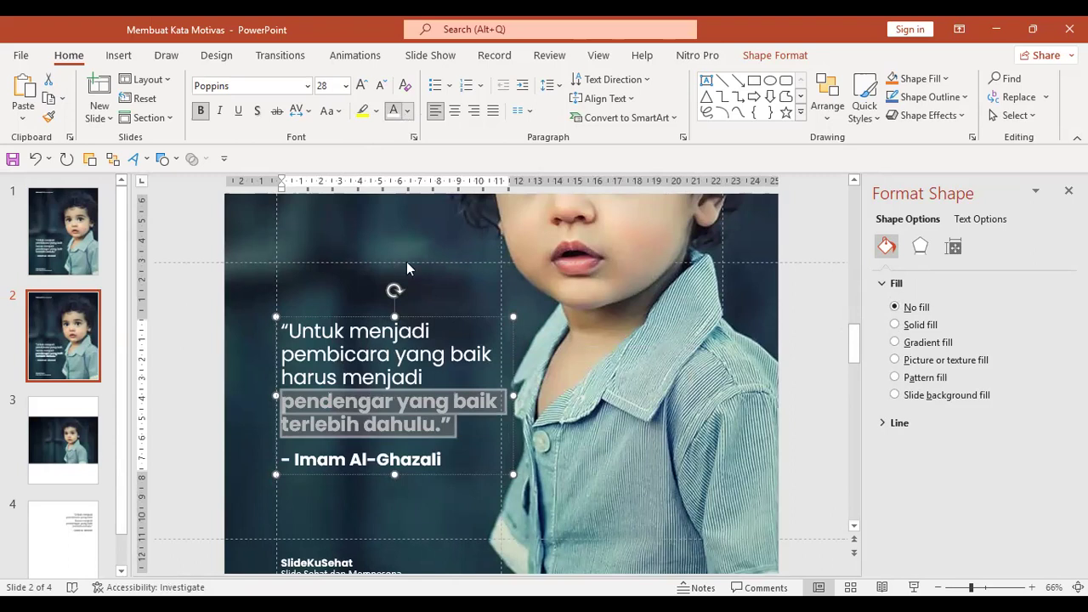
pyautogui.click(407, 111)
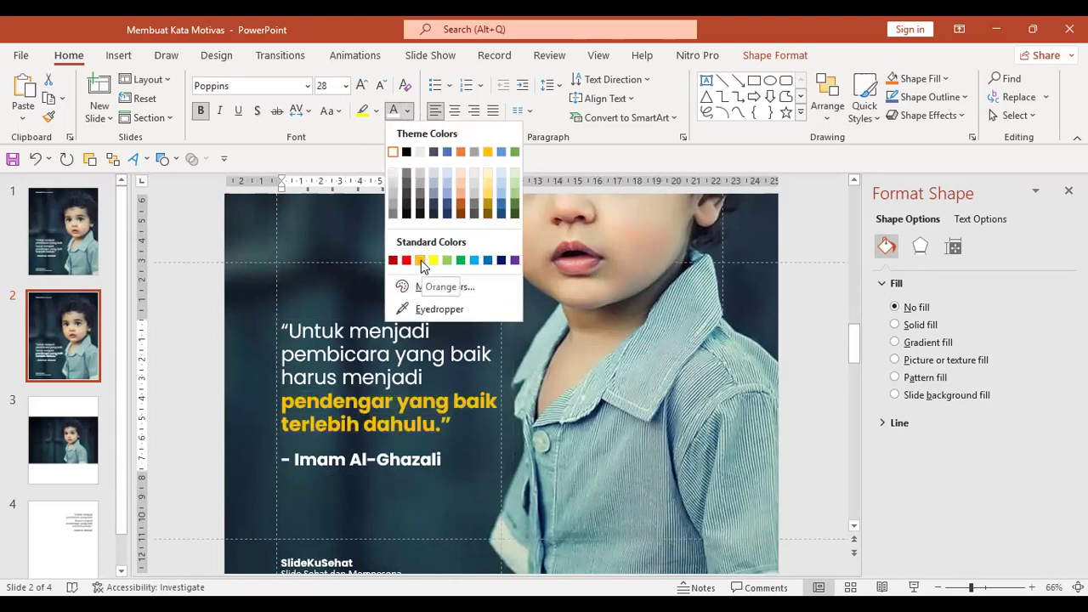
pyautogui.keyDown('ctrl'); pyautogui.scroll(-3, 710, 331); pyautogui.keyUp('ctrl')
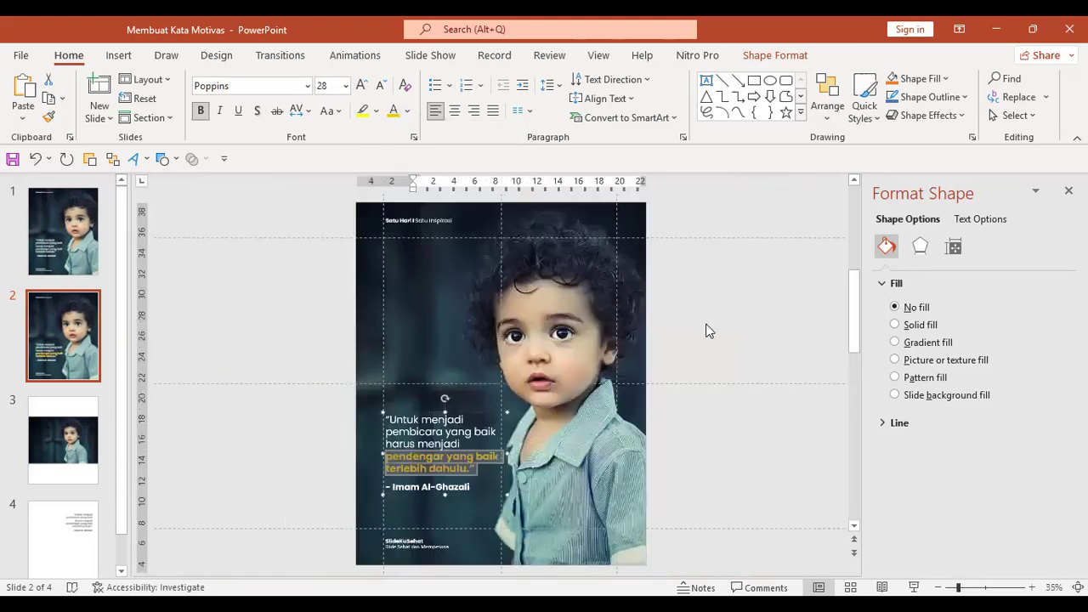
pyautogui.click(509, 387)
# Remove bold from the Imam Al-Ghazali credit line and justify it.
pyautogui.click(482, 470)
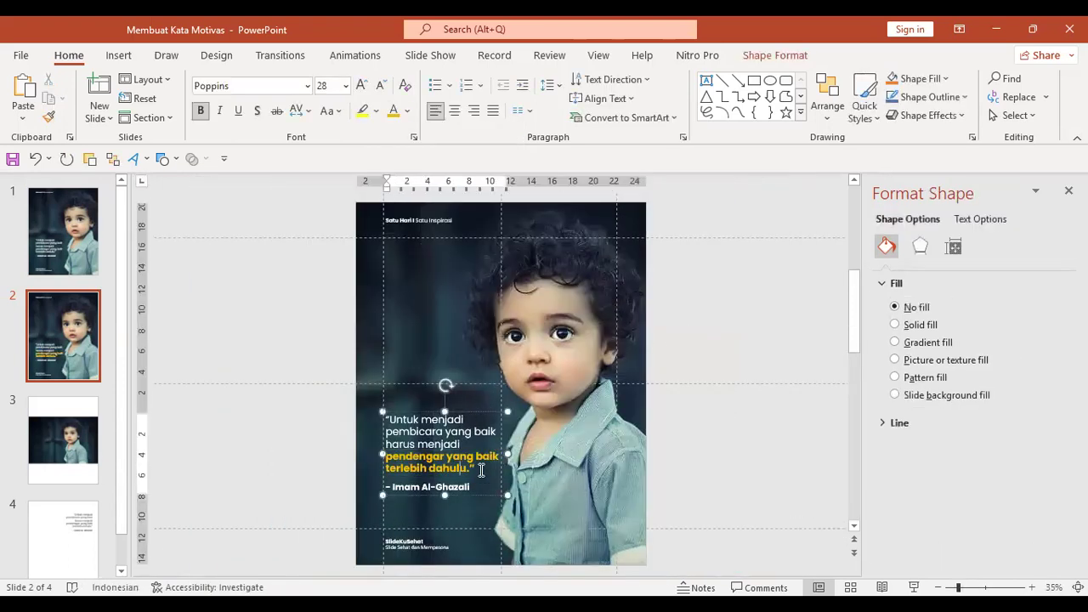
pyautogui.moveTo(473, 488); pyautogui.dragTo(385, 489)
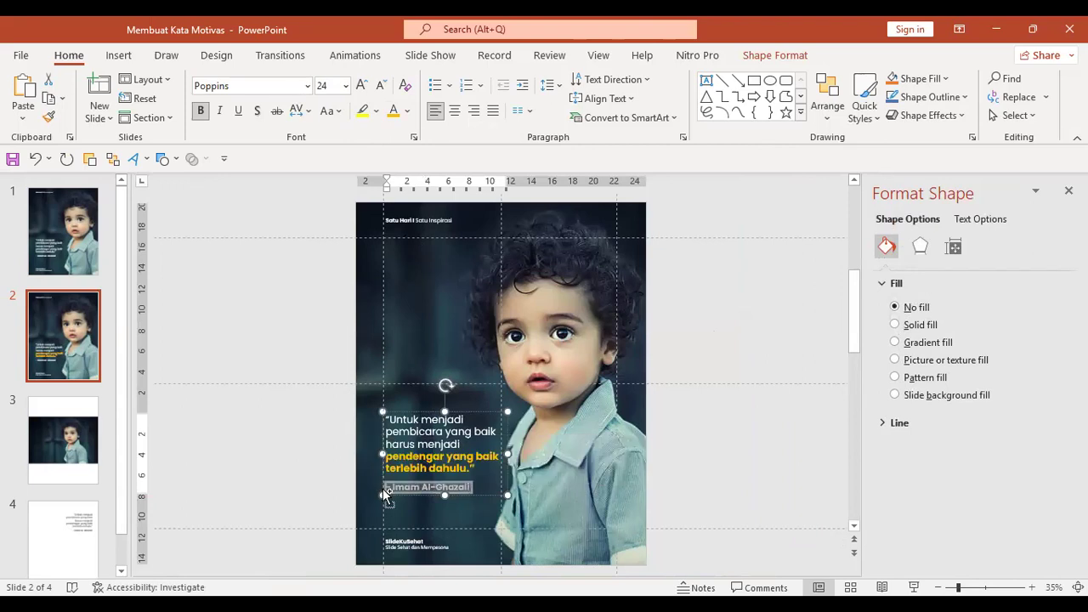
pyautogui.hotkey('ctrl', 'b')
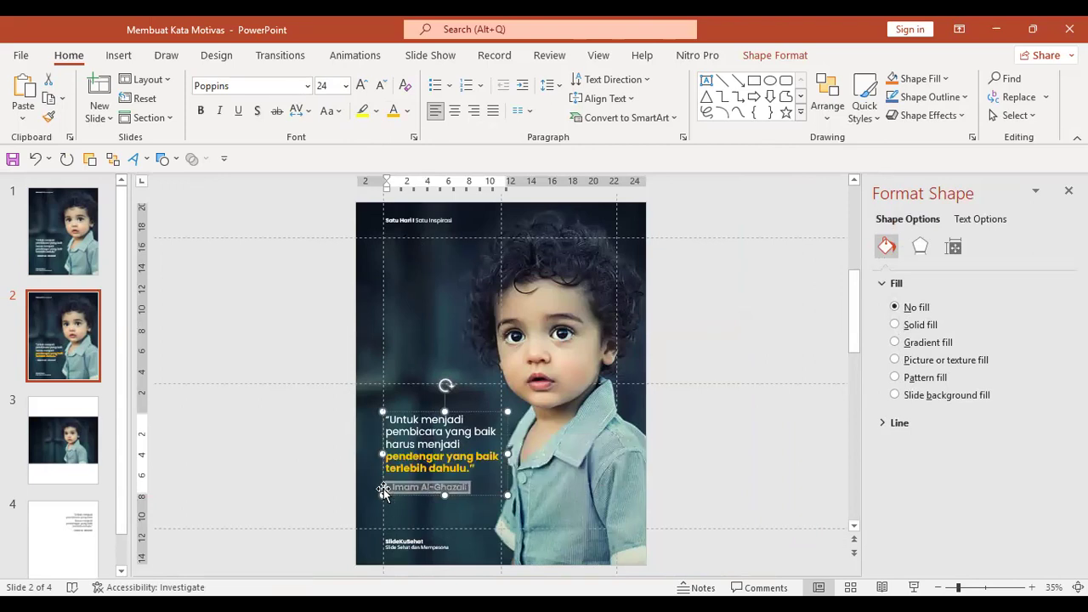
pyautogui.click(492, 109)
# Recolour the key phrase with a pale cream tone sampled from the photo using the Eyedropper.
pyautogui.click(340, 366)
pyautogui.click(481, 470)
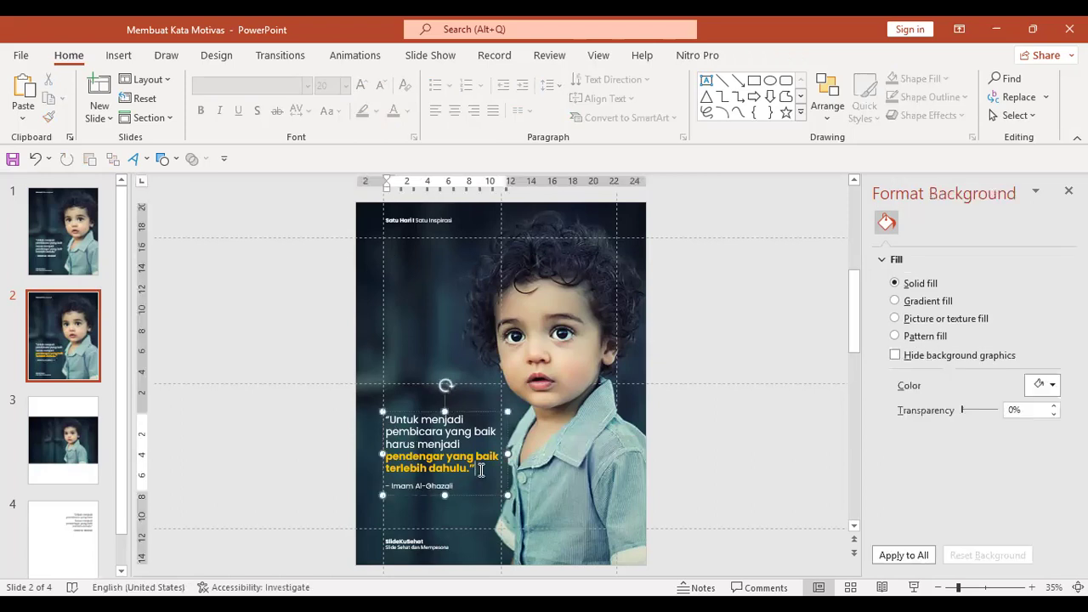
pyautogui.moveTo(482, 470); pyautogui.dragTo(383, 457)
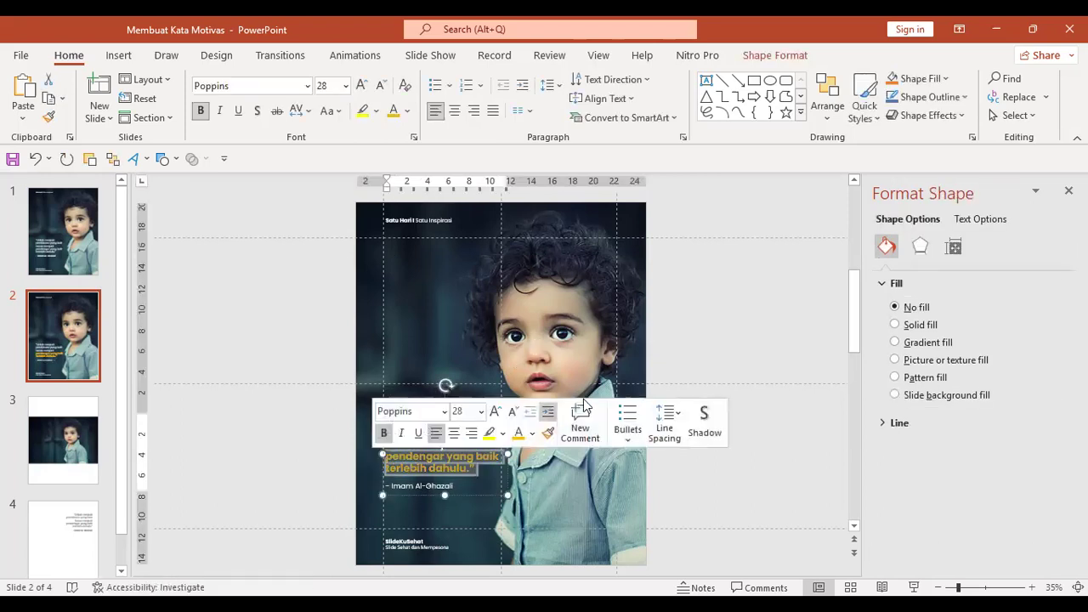
pyautogui.click(409, 112)
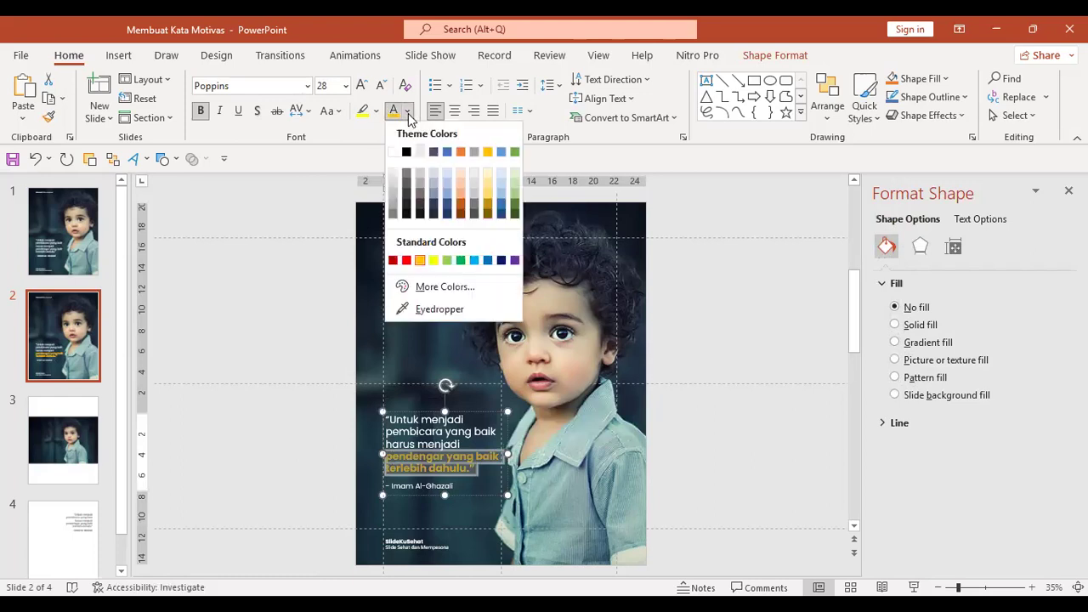
pyautogui.click(414, 310)
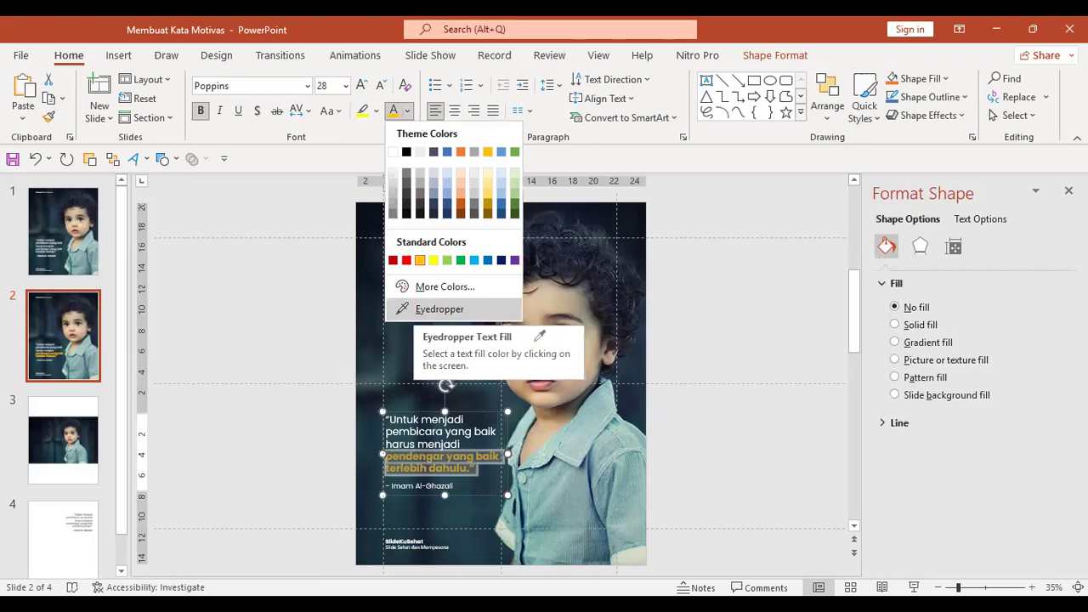
pyautogui.click(335, 433)
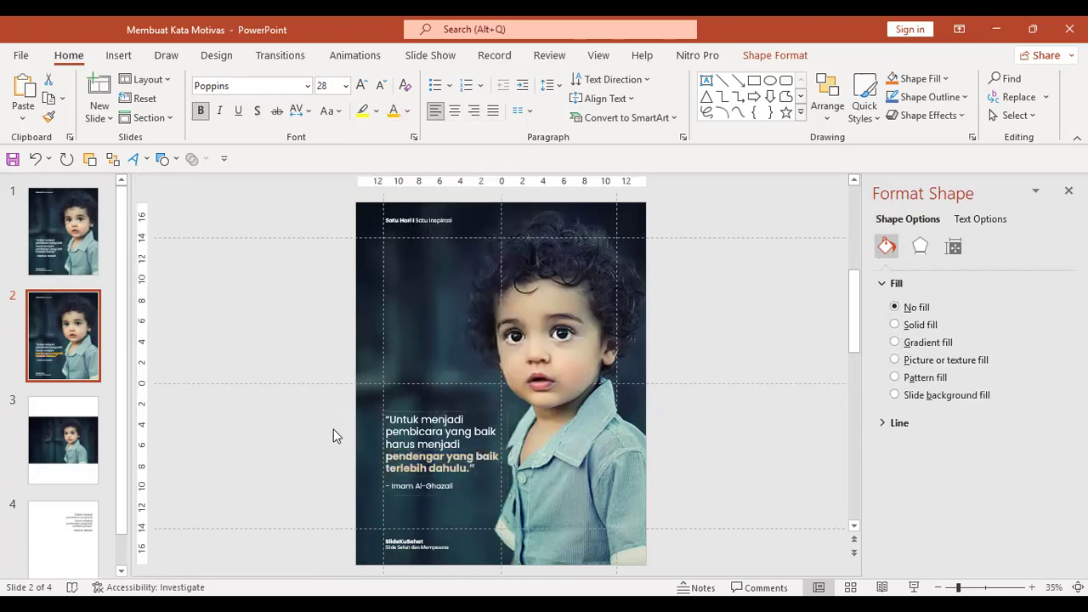
pyautogui.click(335, 433)
pyautogui.click(442, 442)
pyautogui.click(808, 524)
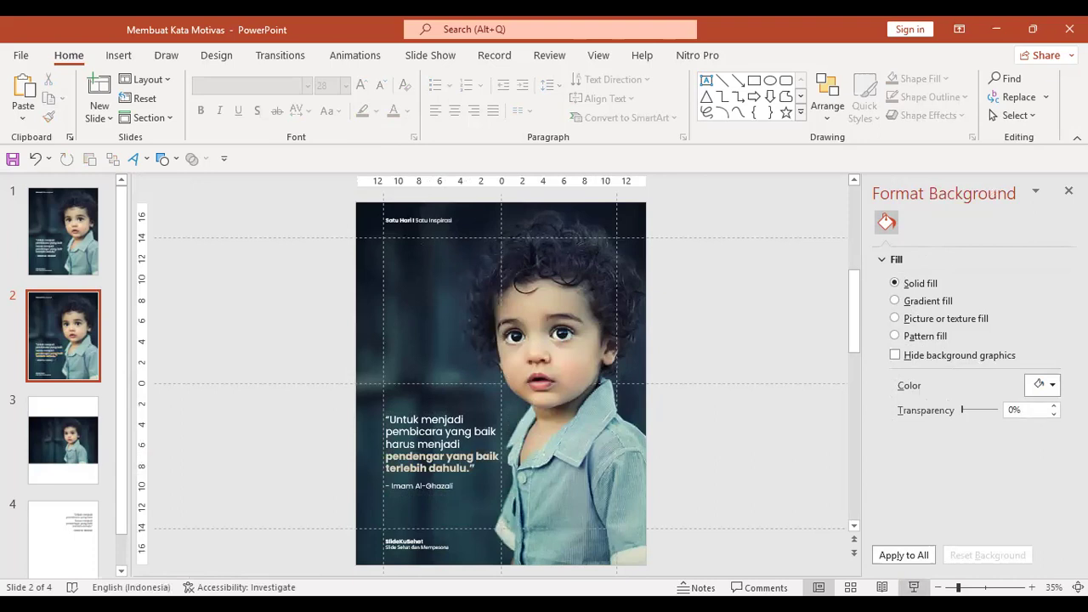
# Play slide 2 full-screen as a slideshow starting from the current slide.
pyautogui.hotkey('shift', 'F5')
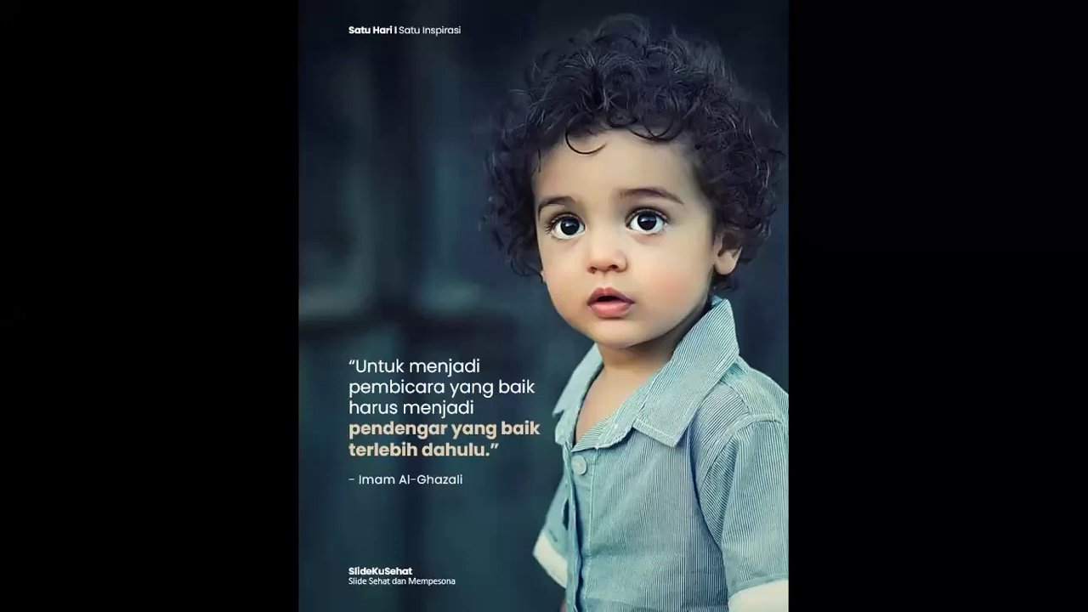